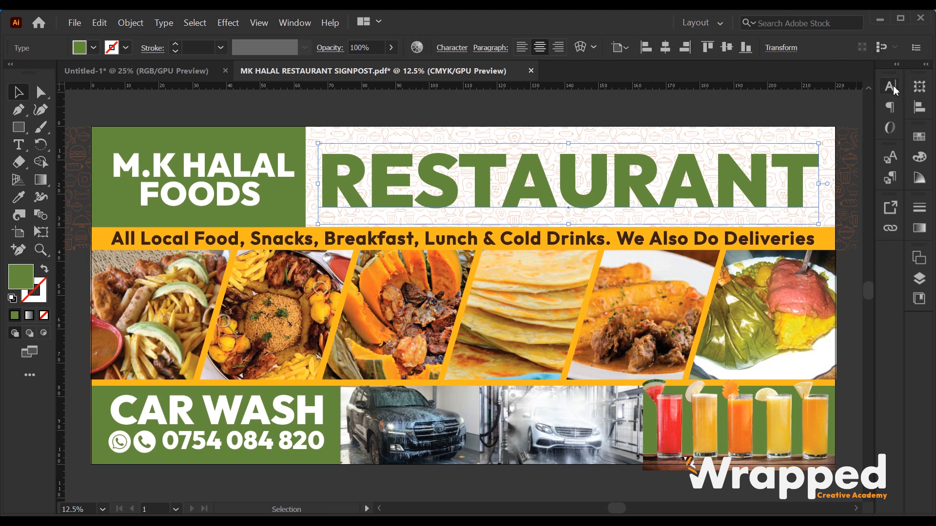
Show the Character settings for the RESTAURANT heading and browse its available font families.
click(887, 88)
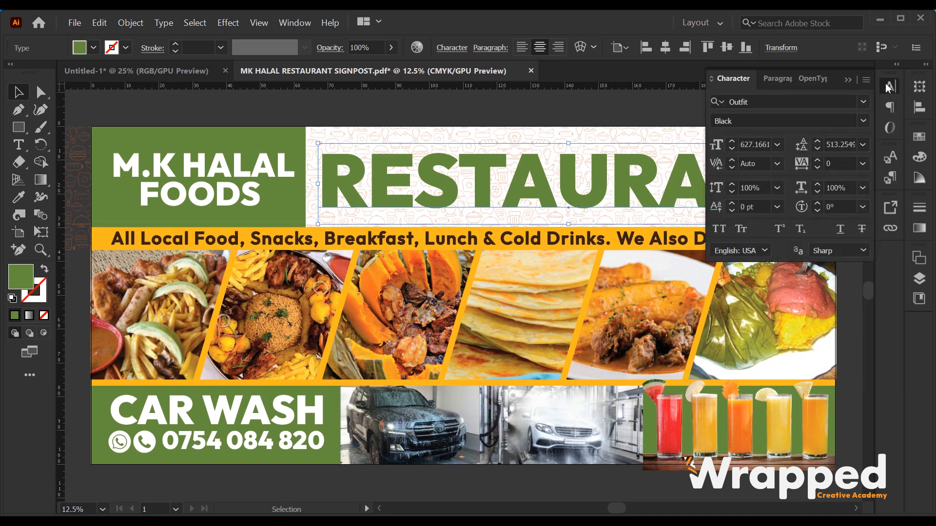
click(889, 89)
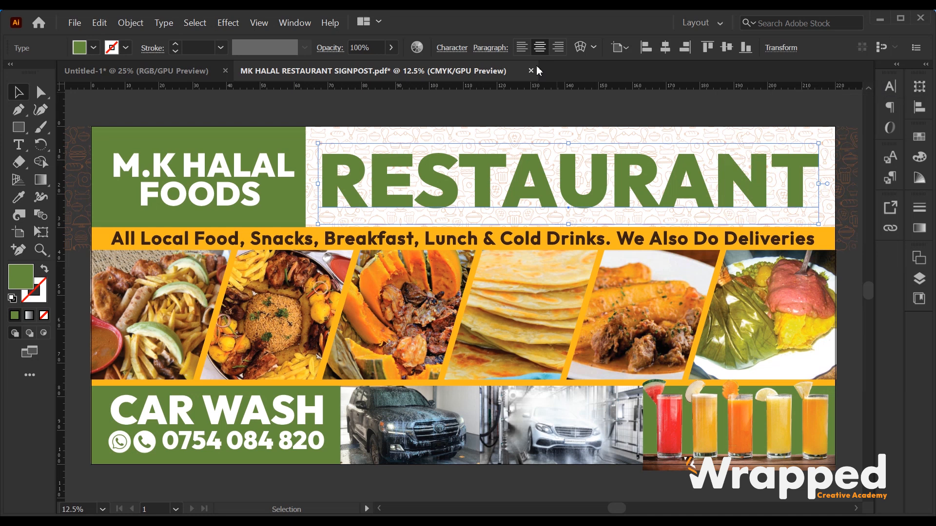
click(452, 48)
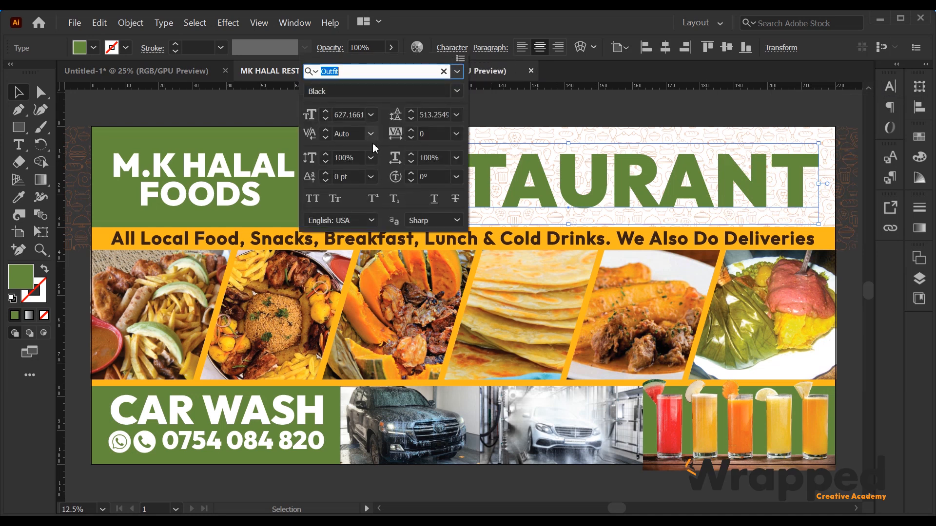
click(889, 87)
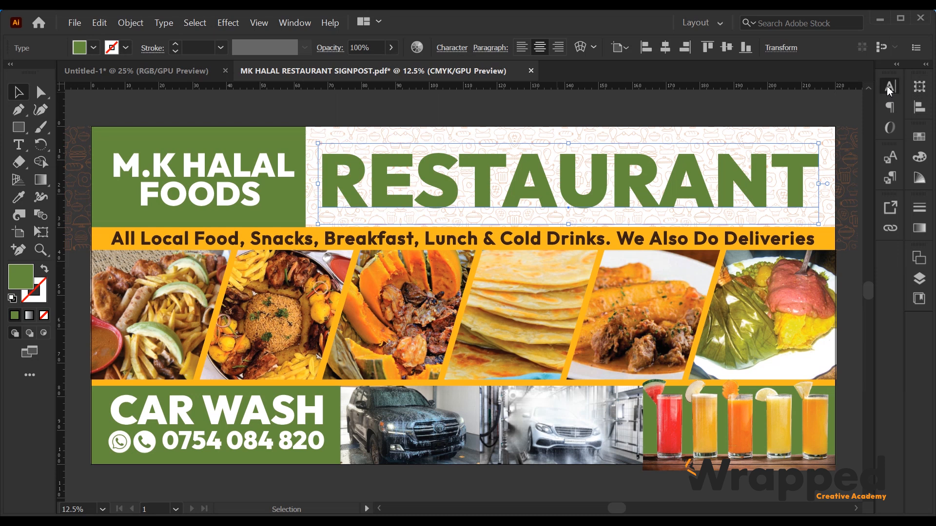
click(888, 87)
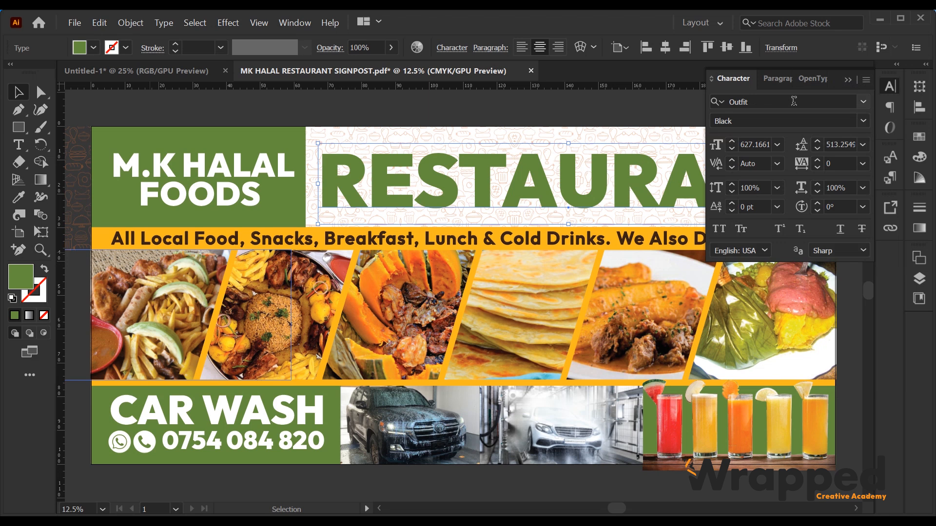
click(863, 105)
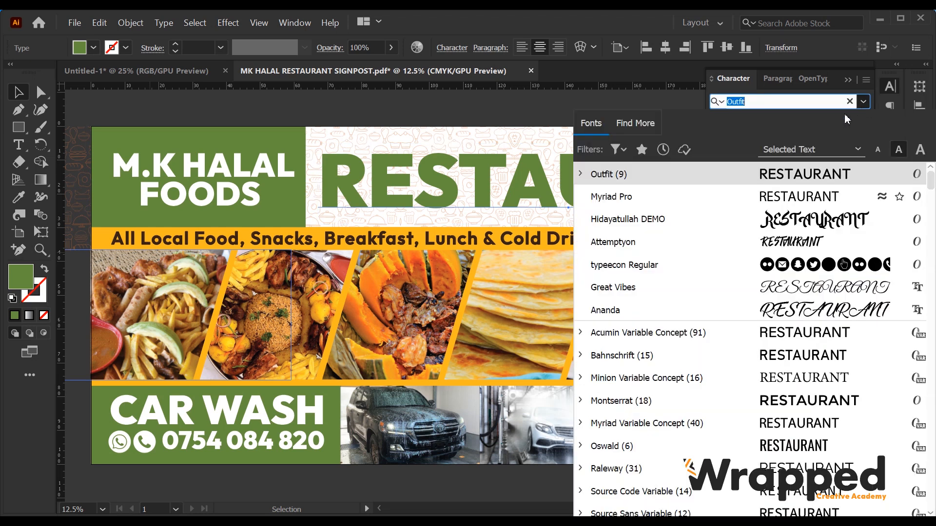
scroll(794, 200, down, 3)
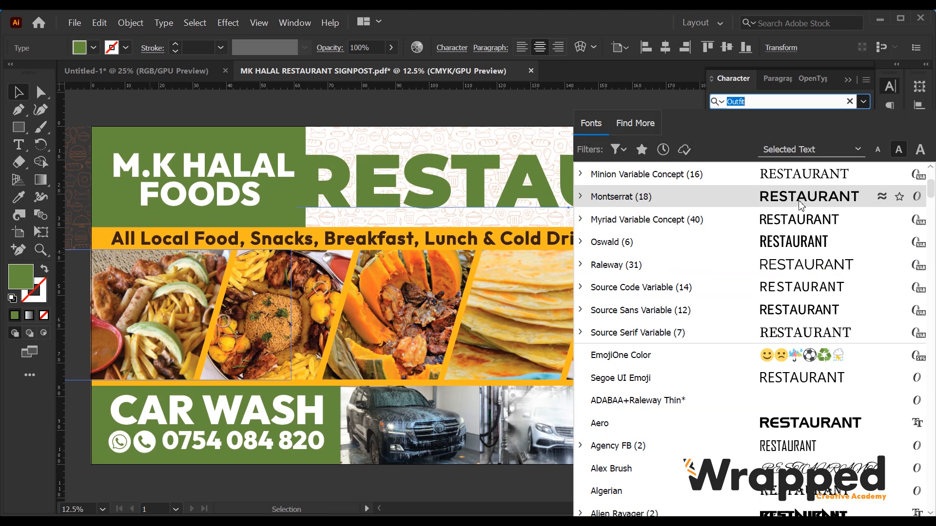
Filter the font list by the sans serif, serif and script classifications to compare the matching fonts.
click(622, 151)
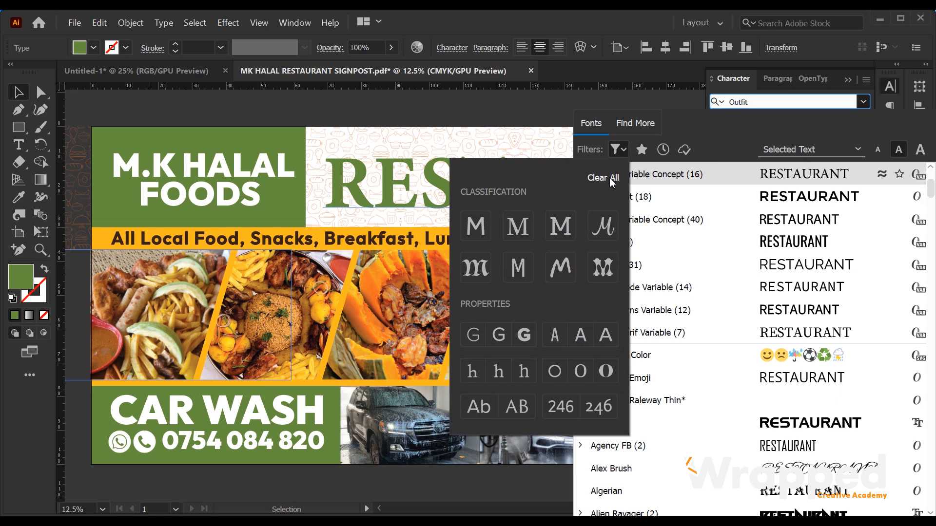
click(480, 226)
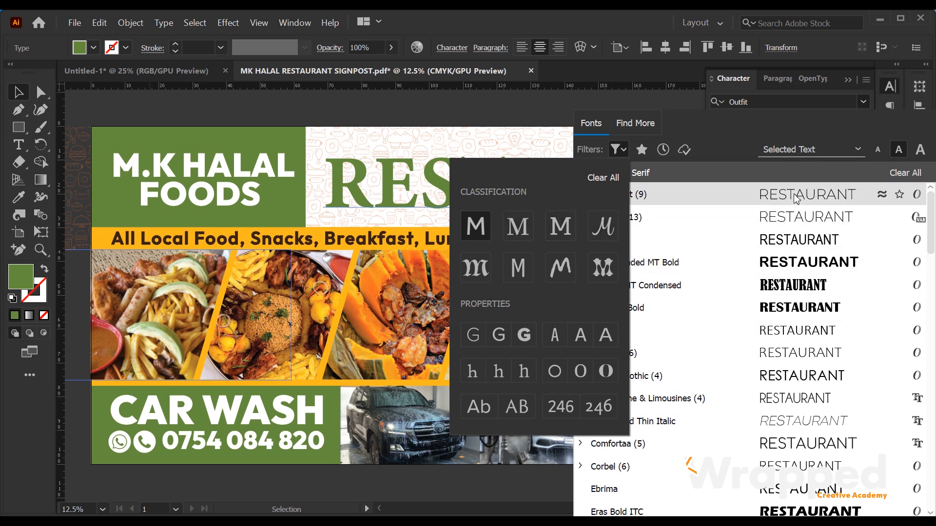
click(518, 226)
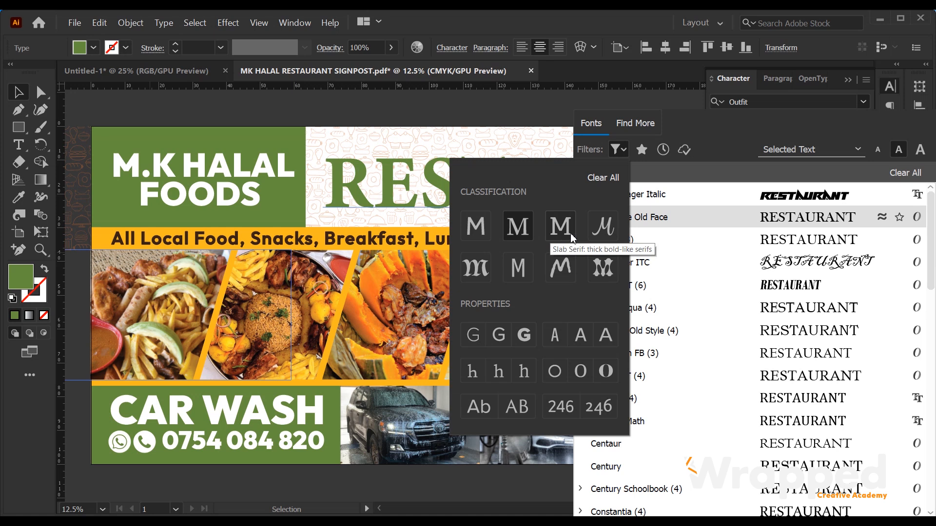
click(603, 225)
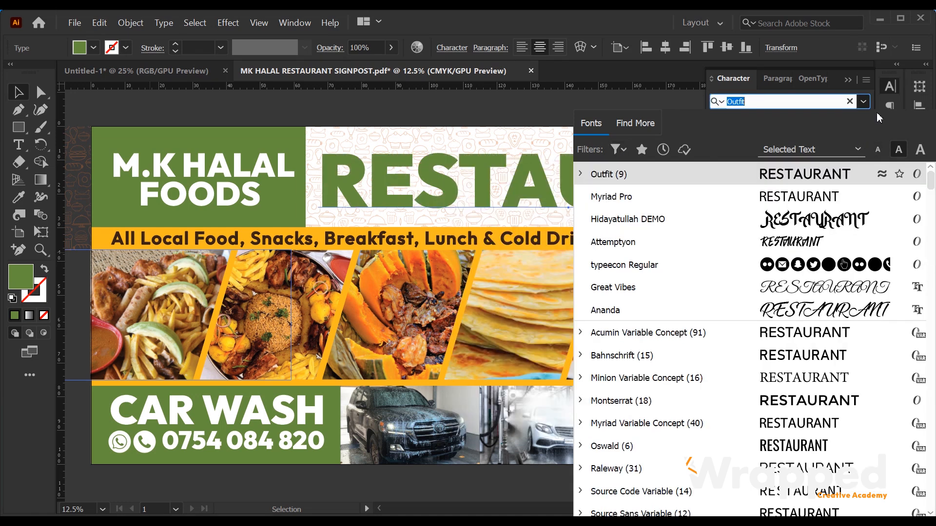
Reopen the unfiltered font list and choose Outfit as the font family of the RESTAURANT heading.
click(863, 102)
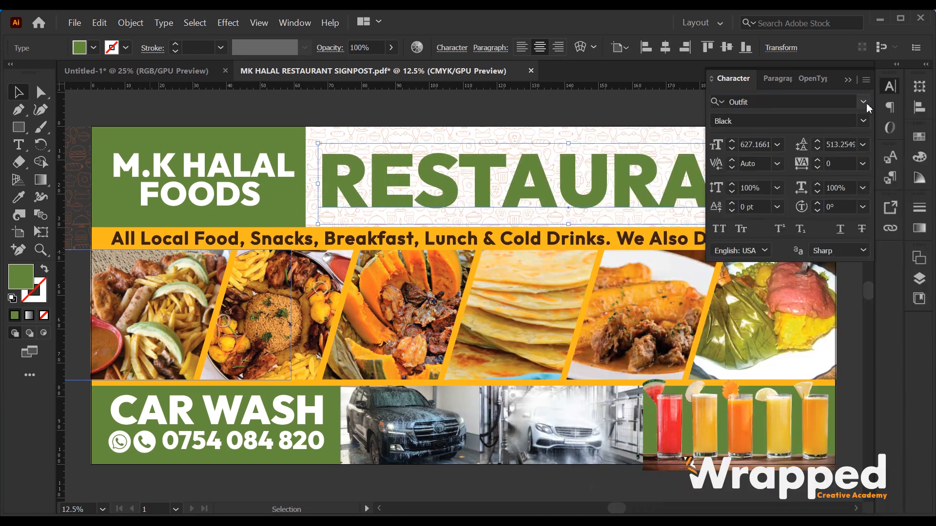
click(863, 103)
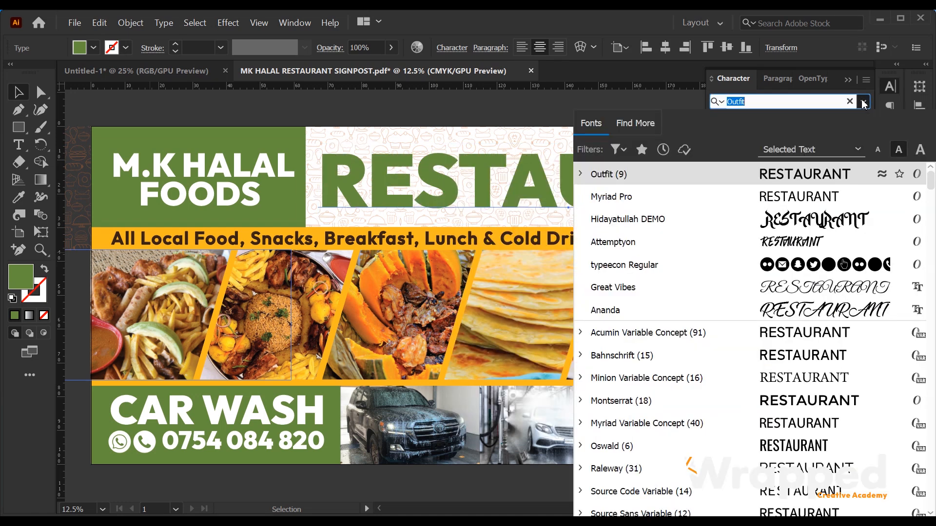
click(863, 102)
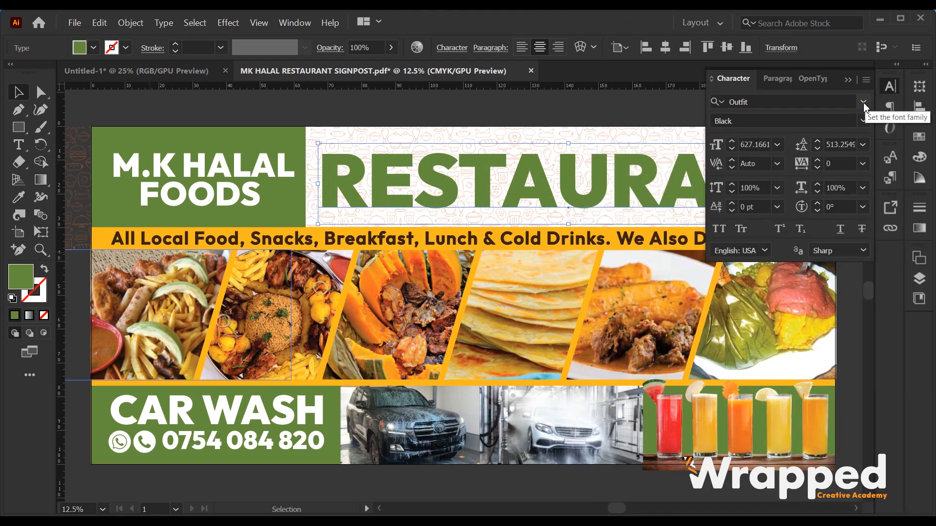
click(863, 102)
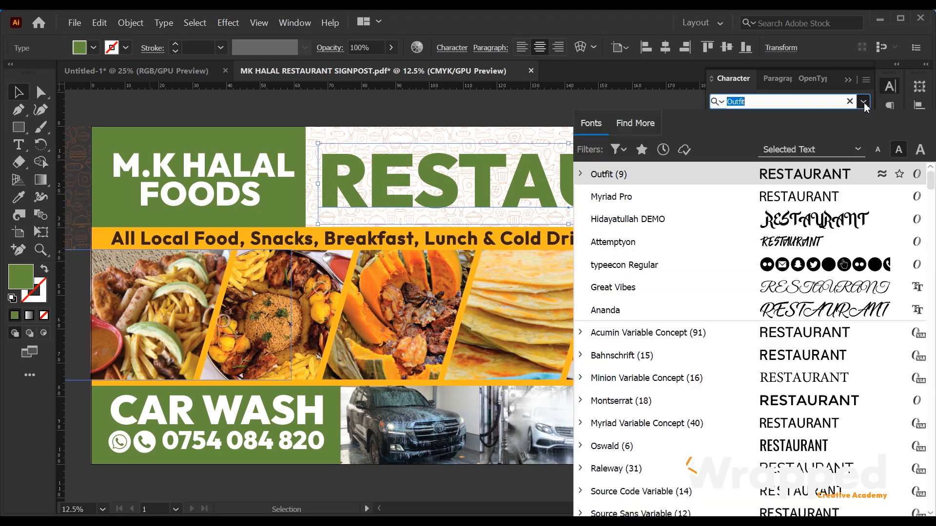
click(630, 182)
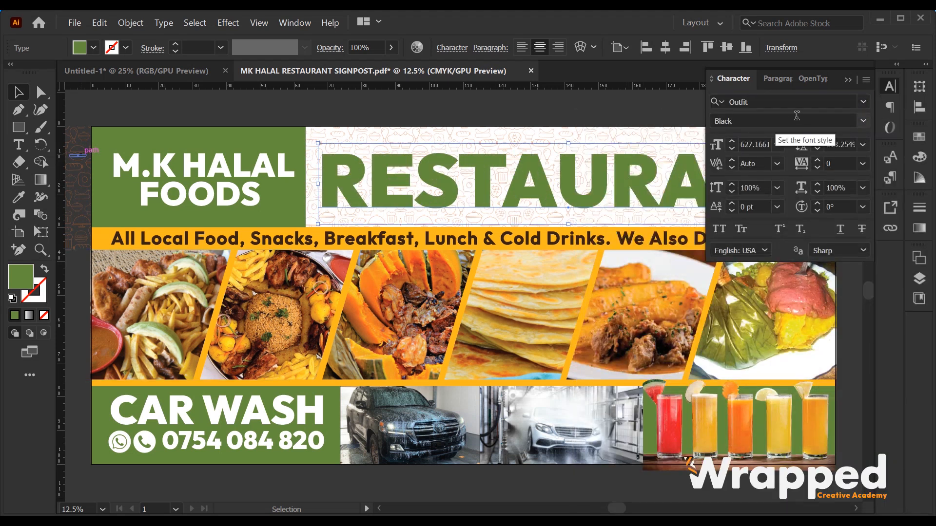
Examine the font styles offered for Outfit, keeping the RESTAURANT heading in Black.
click(862, 121)
click(860, 121)
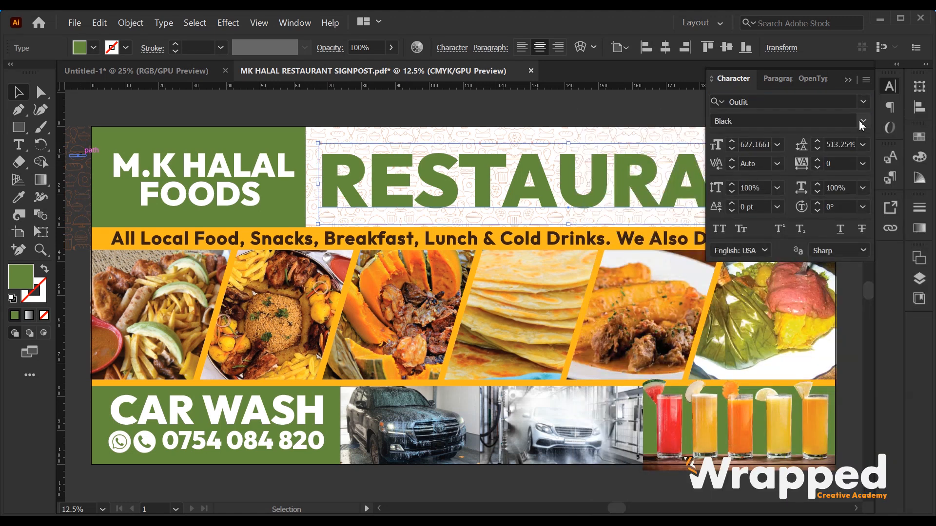
click(861, 121)
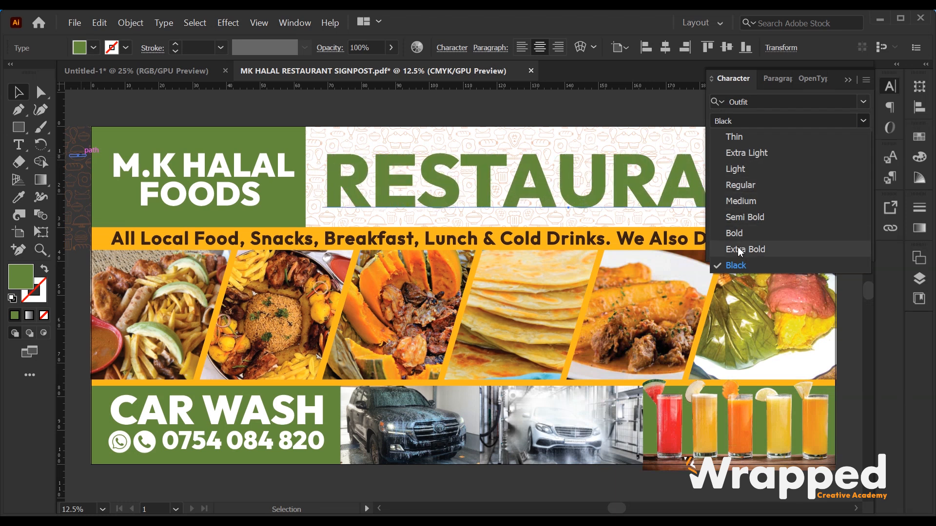
click(862, 123)
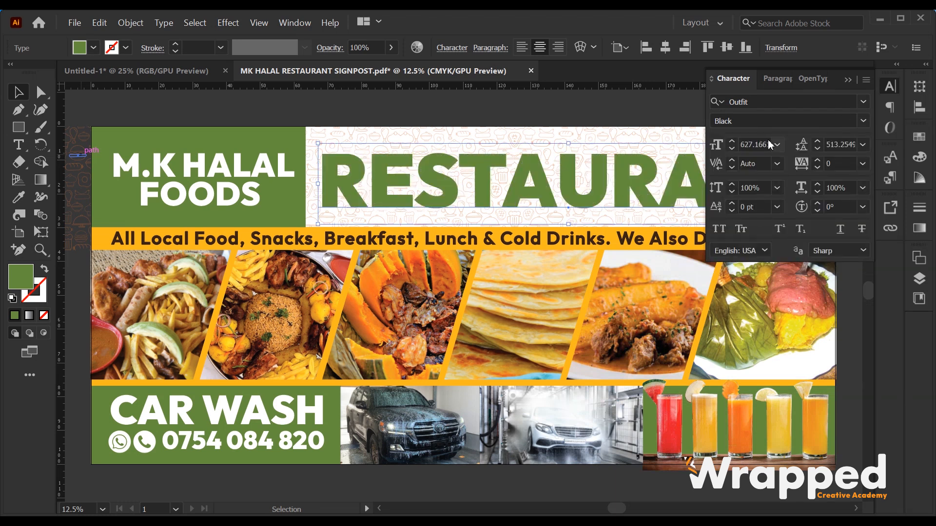
Step the font size of the RESTAURANT heading down and back up to 625 pt.
click(752, 143)
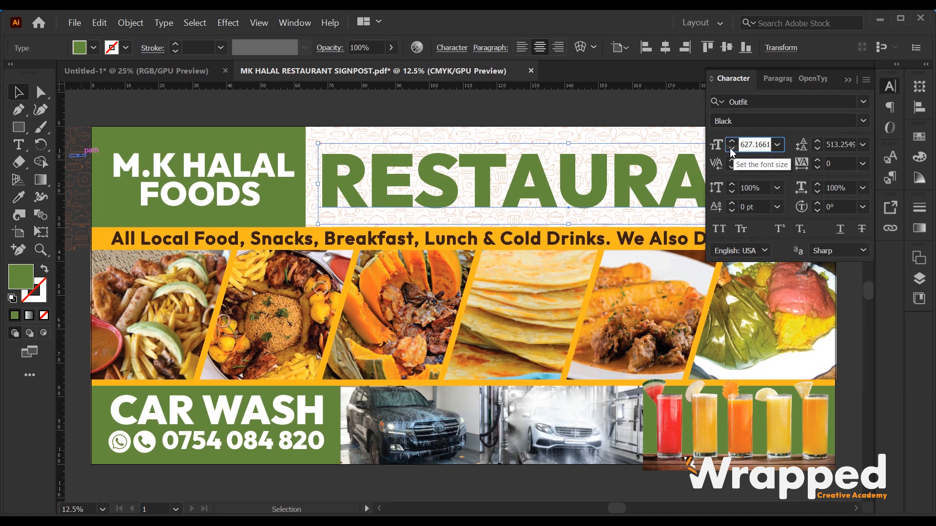
click(730, 149)
click(730, 149)
click(730, 149)
click(731, 149)
click(730, 149)
click(730, 149)
click(730, 149)
click(731, 149)
click(731, 149)
click(731, 149)
click(731, 142)
click(731, 142)
click(731, 142)
click(732, 141)
click(731, 142)
click(731, 141)
click(732, 141)
click(776, 145)
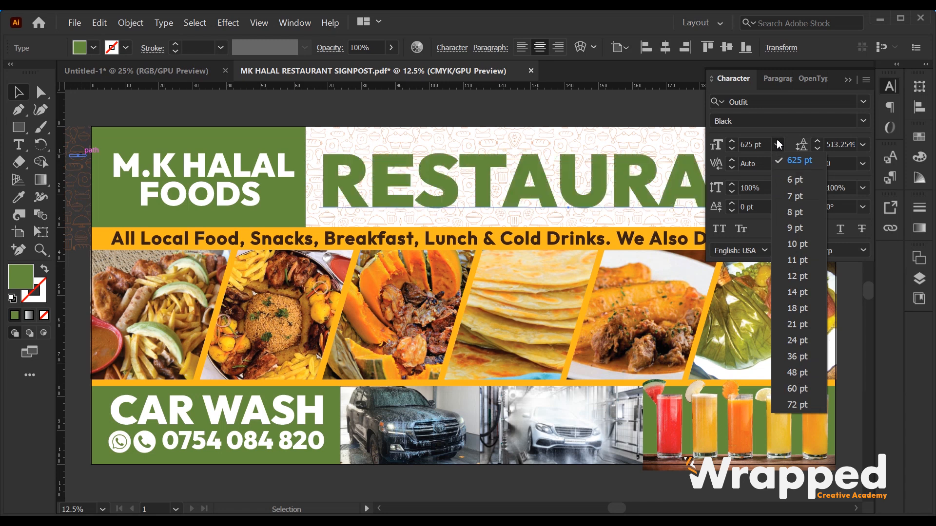
click(796, 161)
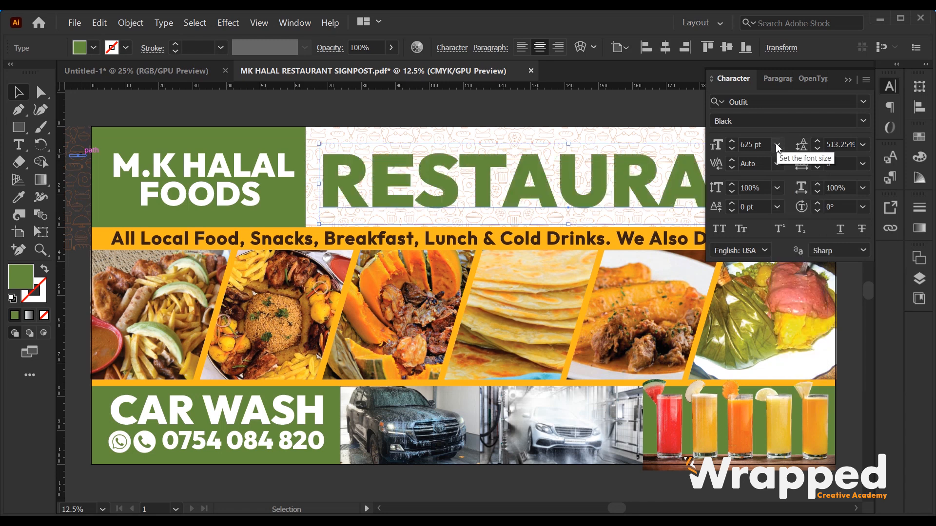
Reduce the font size of the RESTAURANT heading to 589 pt.
click(747, 143)
scroll(747, 141, down, 20)
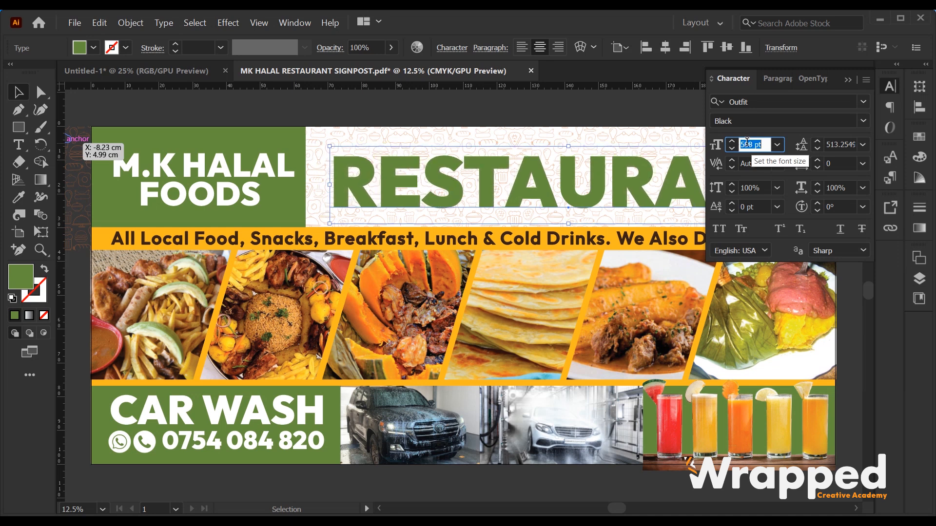
scroll(747, 142, down, 8)
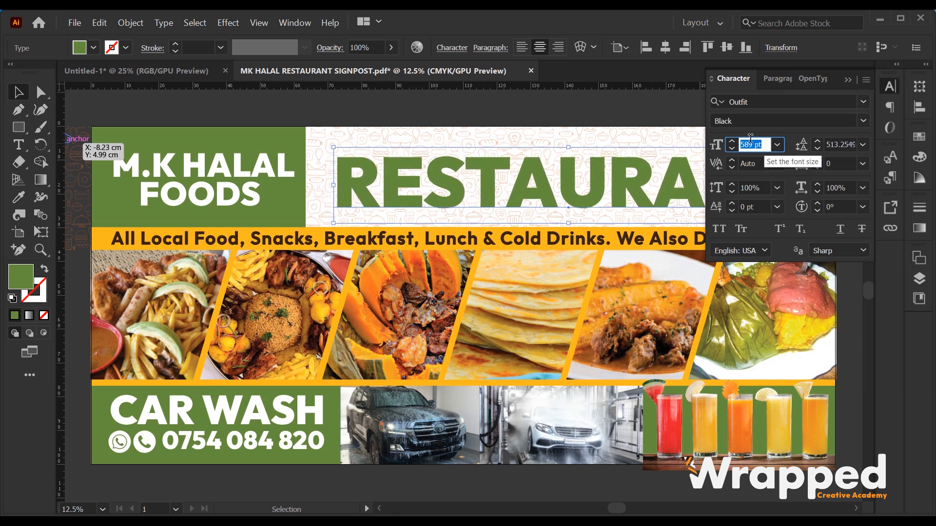
Set the leading of the two-line M.K HALAL FOODS text to 268 pt.
click(837, 143)
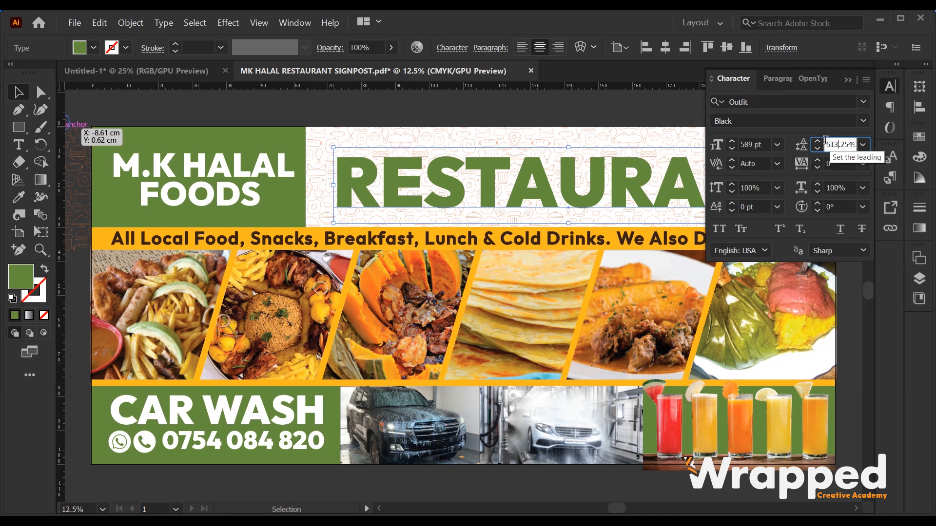
click(233, 179)
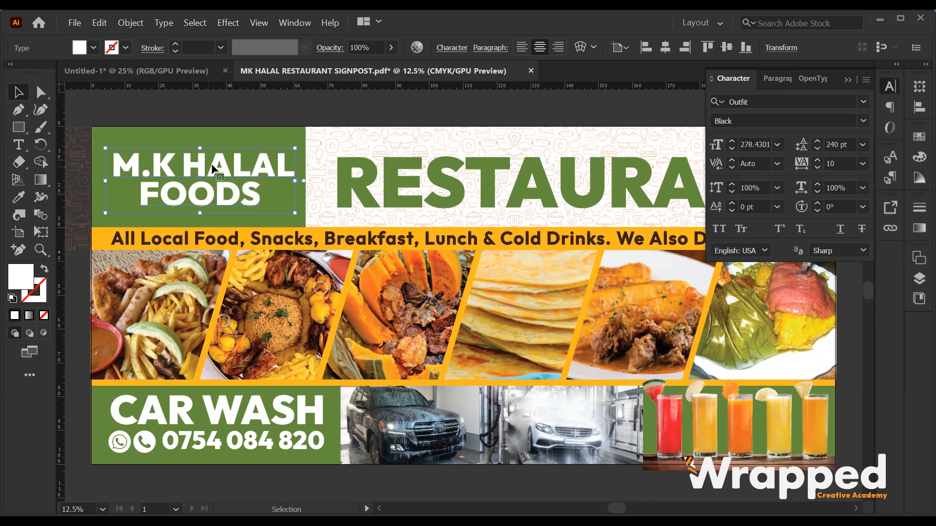
click(832, 145)
key(Up)
key(Up)
key(Up)
key(Up)
key(Up)
key(Up)
key(Up)
key(Up)
key(Up)
key(Up)
key(Up)
key(Up)
key(Up)
key(Up)
key(Up)
key(Up)
key(Up)
key(Up)
key(Up)
key(Up)
key(Up)
key(Up)
key(Up)
key(Up)
key(Up)
key(Up)
key(Up)
key(Up)
key(Up)
key(Up)
key(Up)
key(Up)
key(Up)
key(Up)
key(Up)
key(Up)
key(Up)
key(Up)
key(Up)
key(Up)
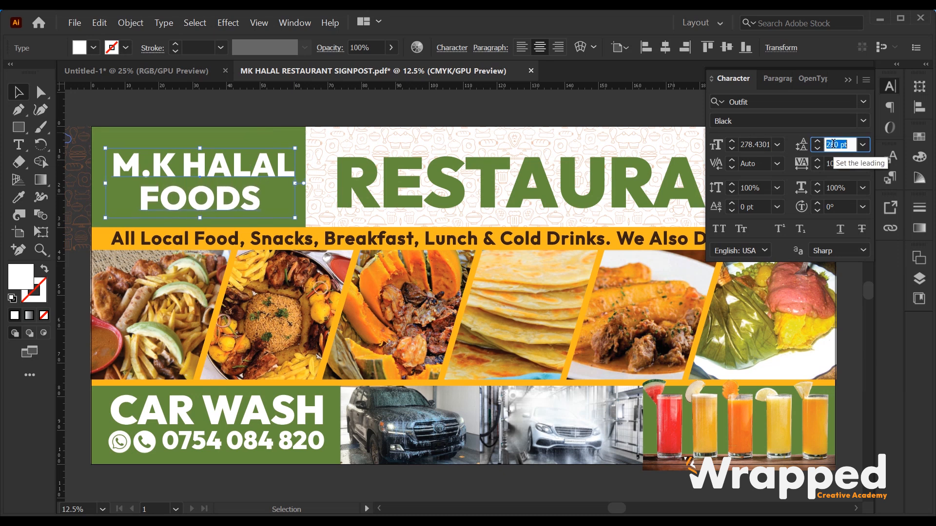
key(Down)
key(Down)
key(Down)
key(Down)
key(Down)
key(Down)
key(Down)
key(Down)
key(Down)
key(Down)
key(Down)
key(Down)
key(Down)
key(Down)
key(Down)
key(Down)
key(Down)
key(Down)
key(Down)
key(Down)
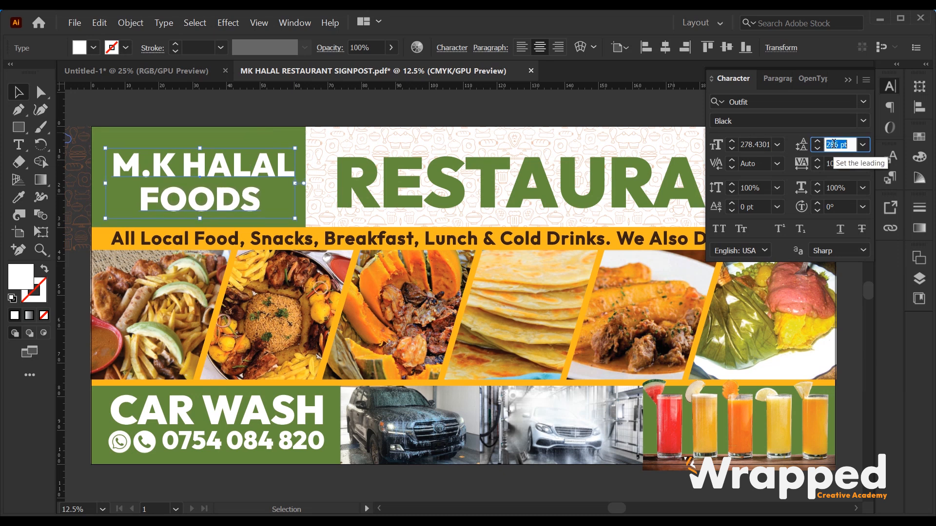
key(Up)
key(Up)
key(Up)
key(Up)
key(Up)
key(Up)
key(Up)
key(Tab)
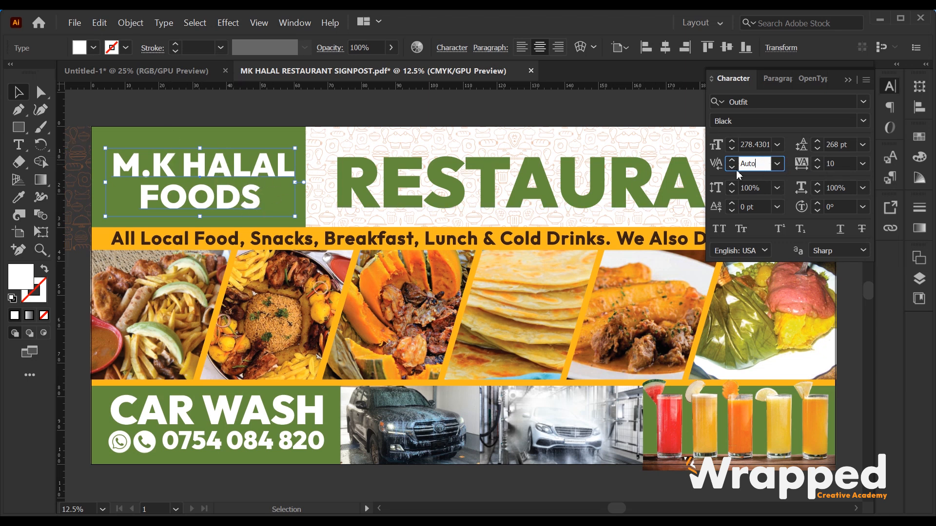
Try wider and tighter tracking on the M.K HALAL FOODS text, then set it to 0.
click(838, 163)
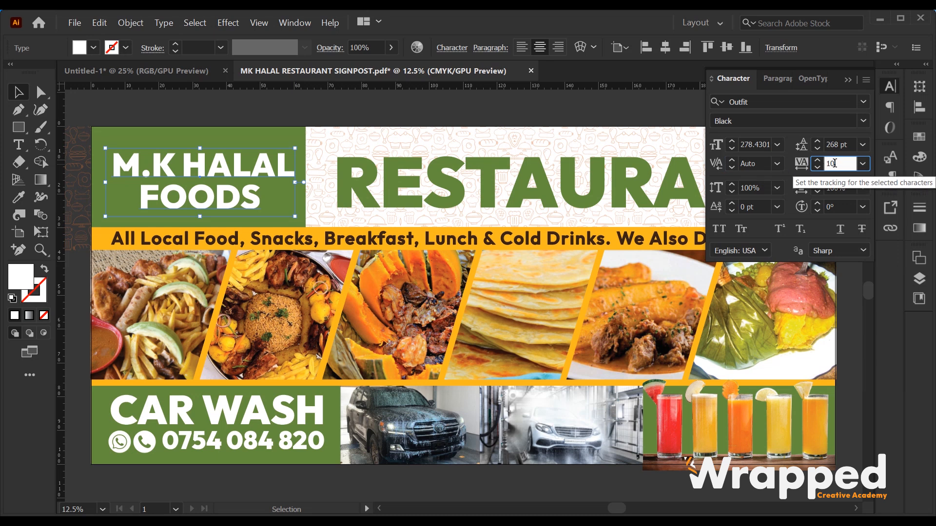
click(231, 170)
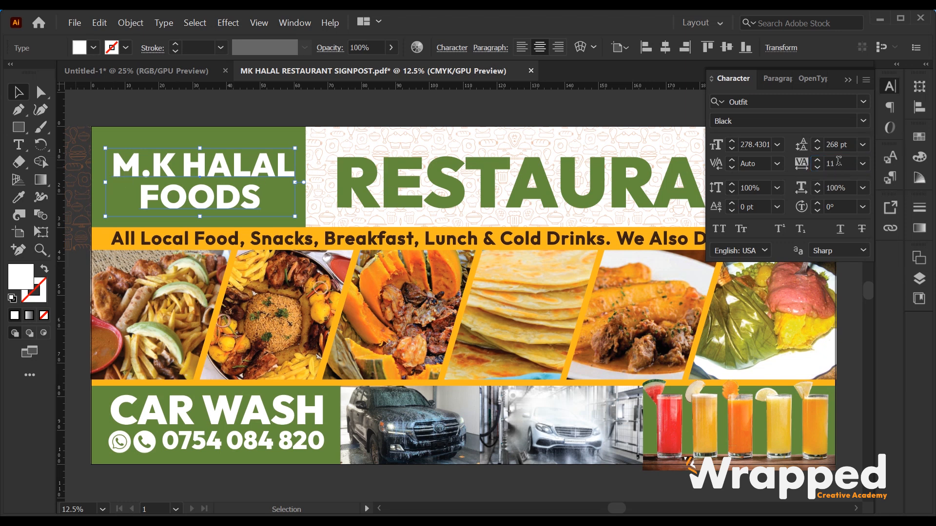
scroll(838, 163, up, 20)
scroll(838, 161, up, 20)
scroll(838, 162, up, 20)
scroll(839, 160, down, 20)
scroll(838, 161, down, 20)
scroll(838, 160, down, 20)
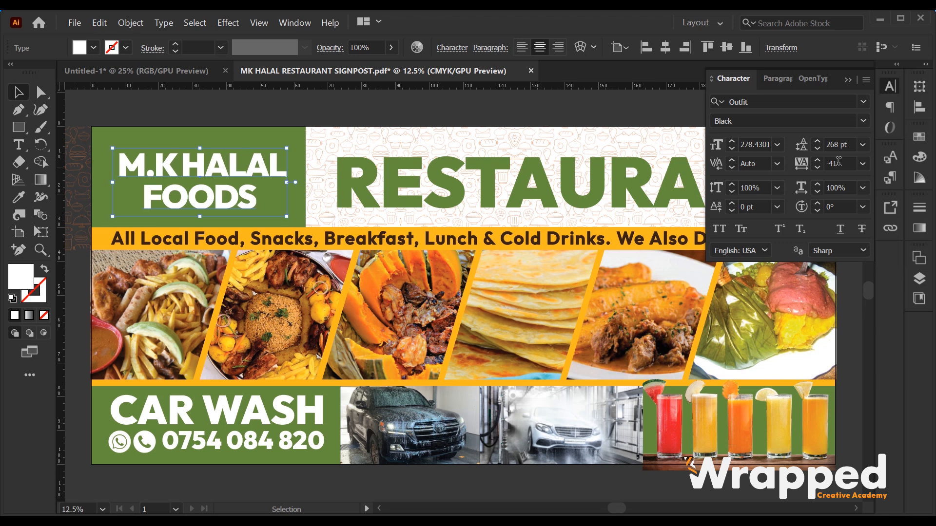
scroll(838, 163, down, 5)
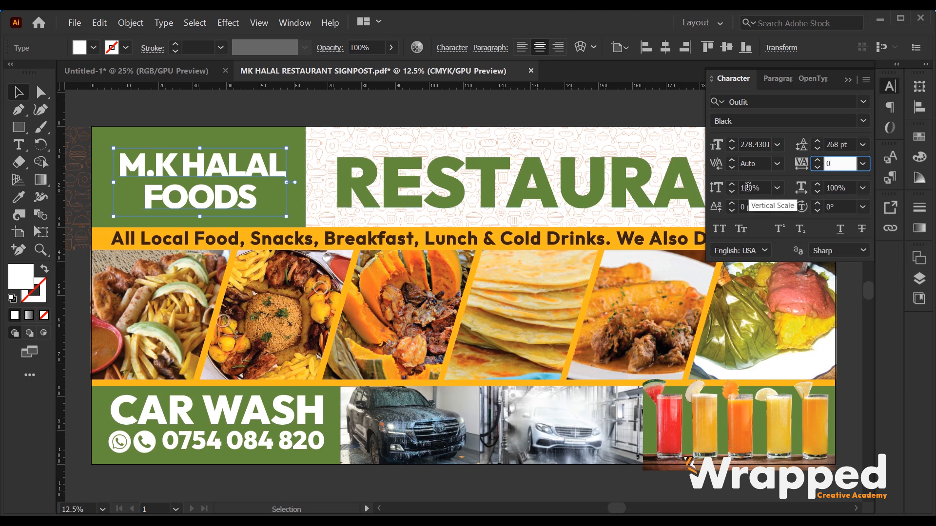
Stretch the M.K HALAL FOODS text with a larger horizontal scale up to 161%, and set the scale back to 100%.
click(832, 186)
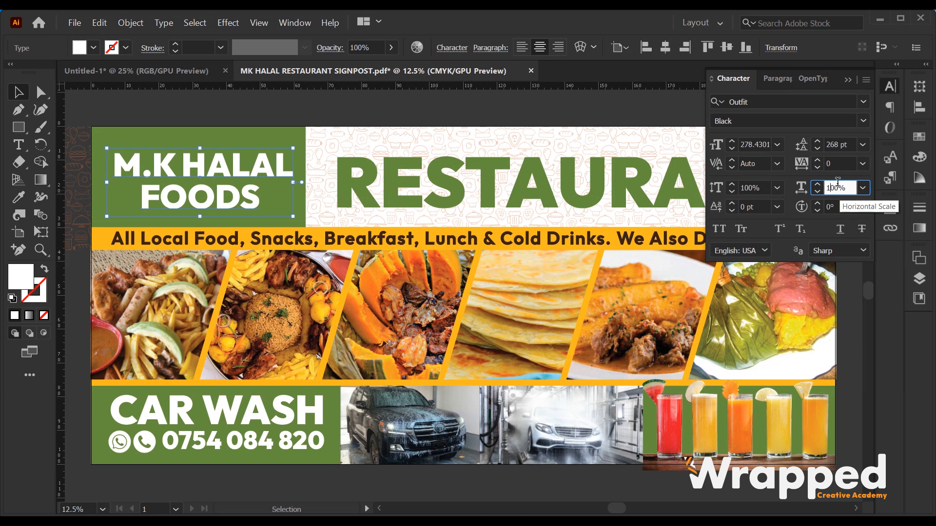
scroll(836, 186, up, 20)
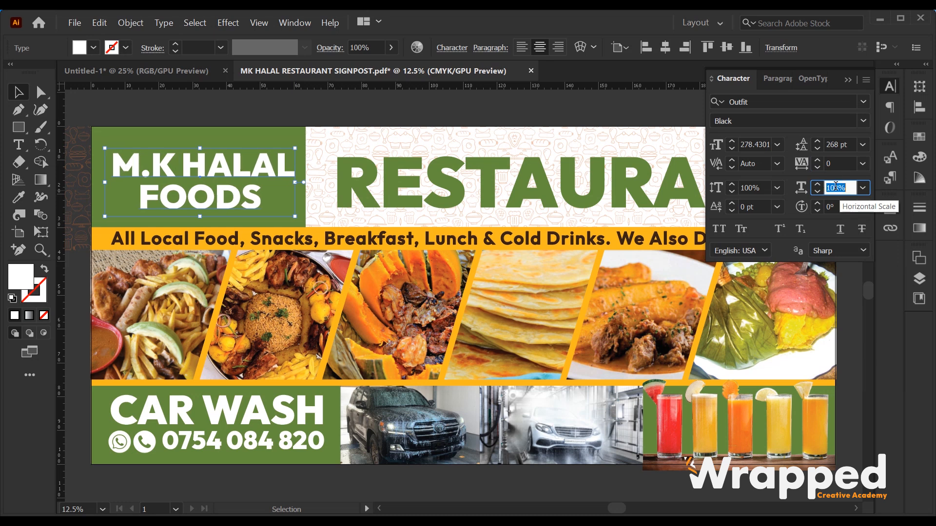
scroll(835, 187, up, 20)
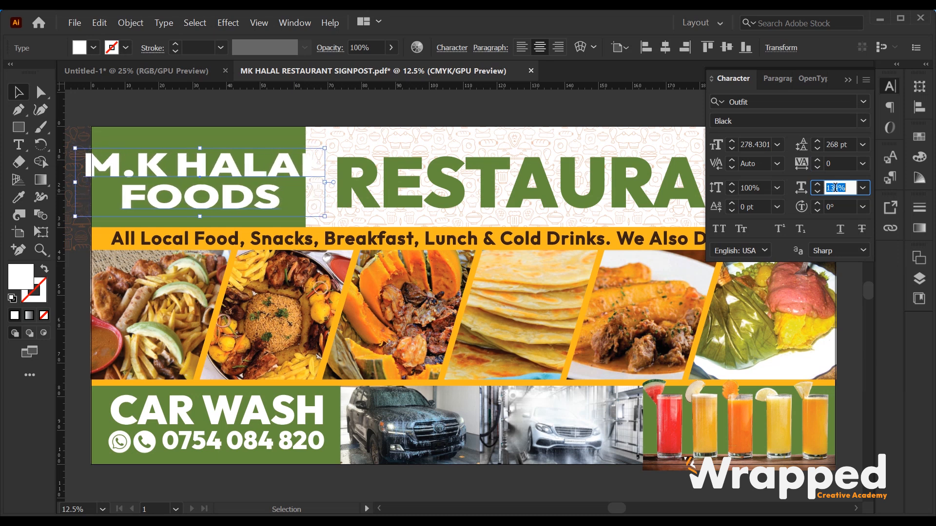
scroll(835, 187, down, 20)
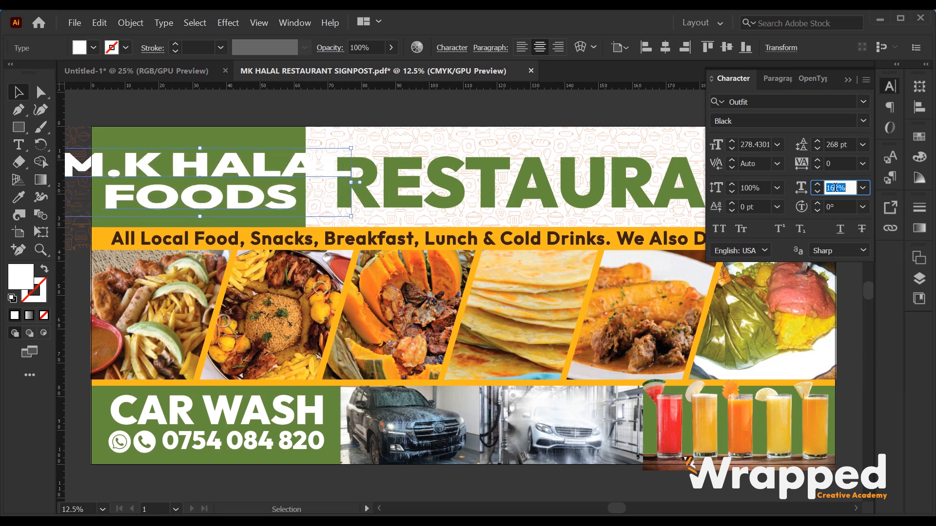
scroll(835, 187, down, 20)
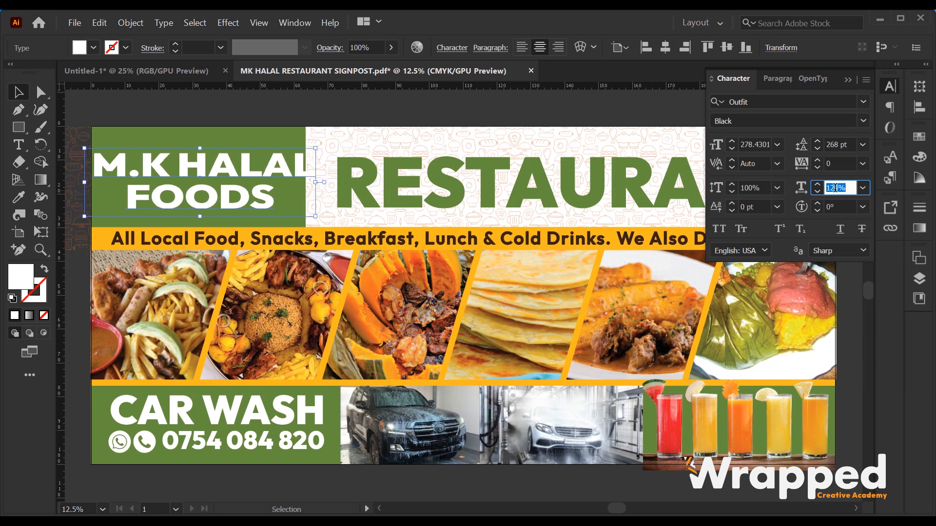
text(100)
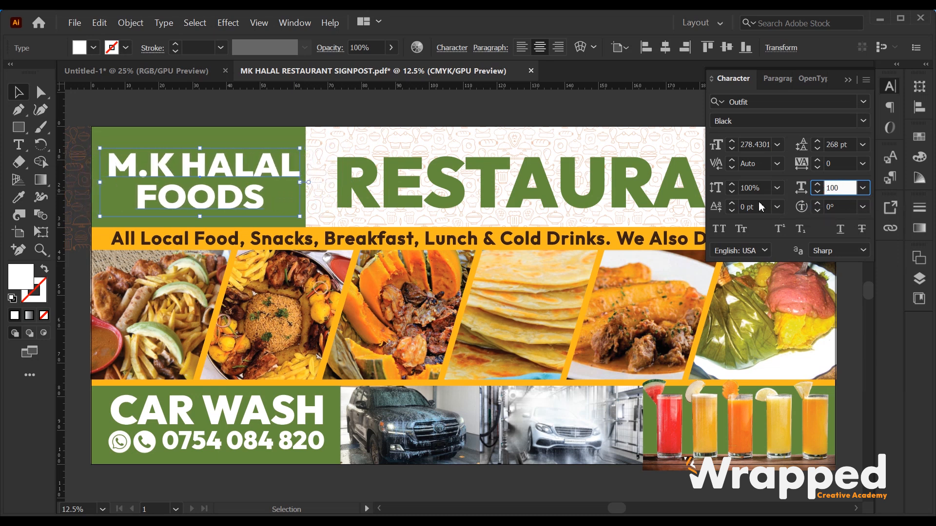
Try taller and shorter vertical scales on the M.K HALAL FOODS text, and set the vertical scale back to 100%.
click(751, 187)
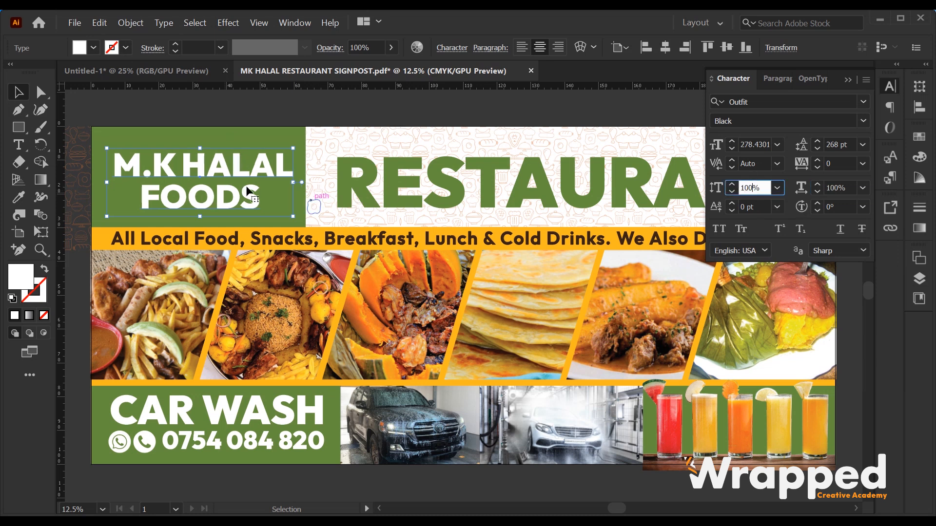
scroll(748, 186, up, 17)
scroll(747, 186, up, 20)
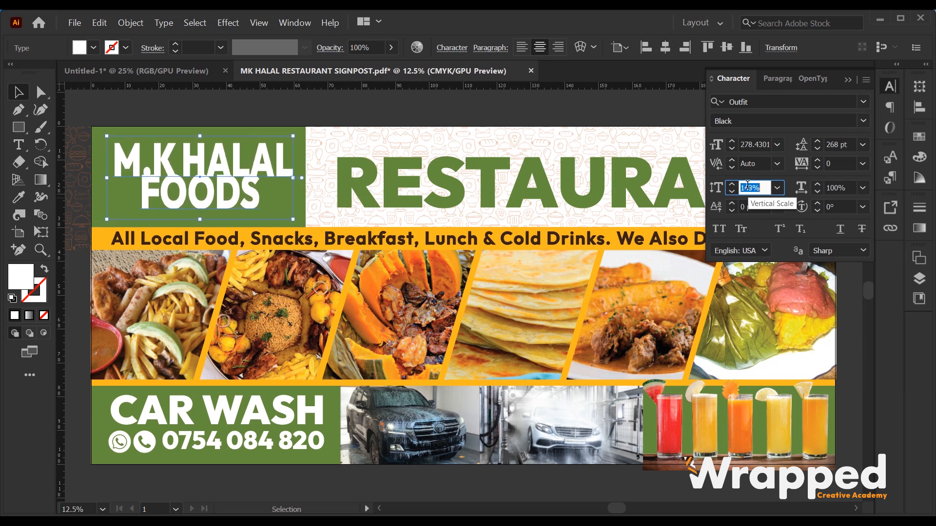
scroll(760, 185, down, 20)
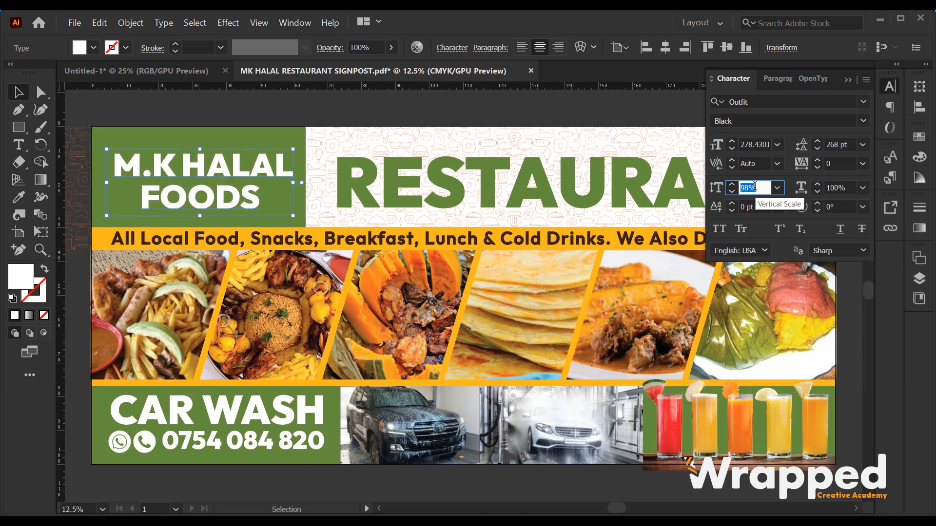
click(751, 188)
text(10)
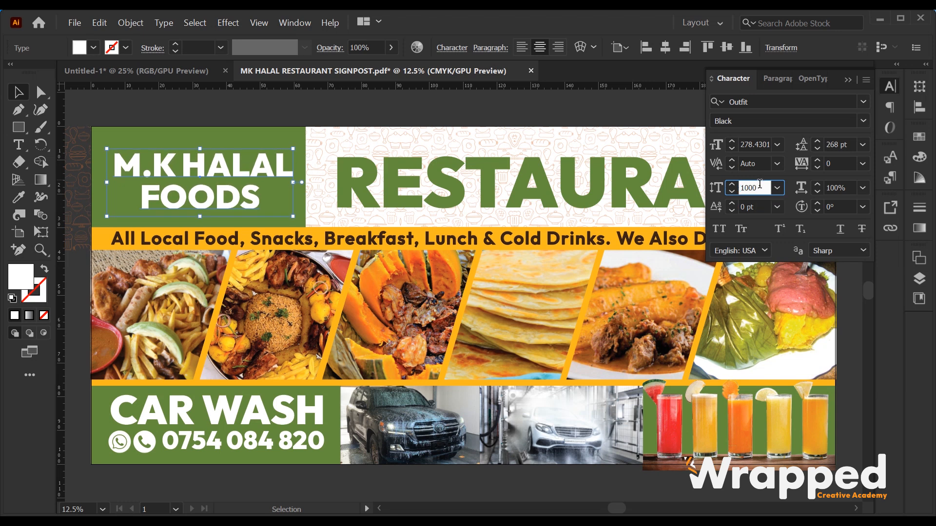
text(0)
click(844, 187)
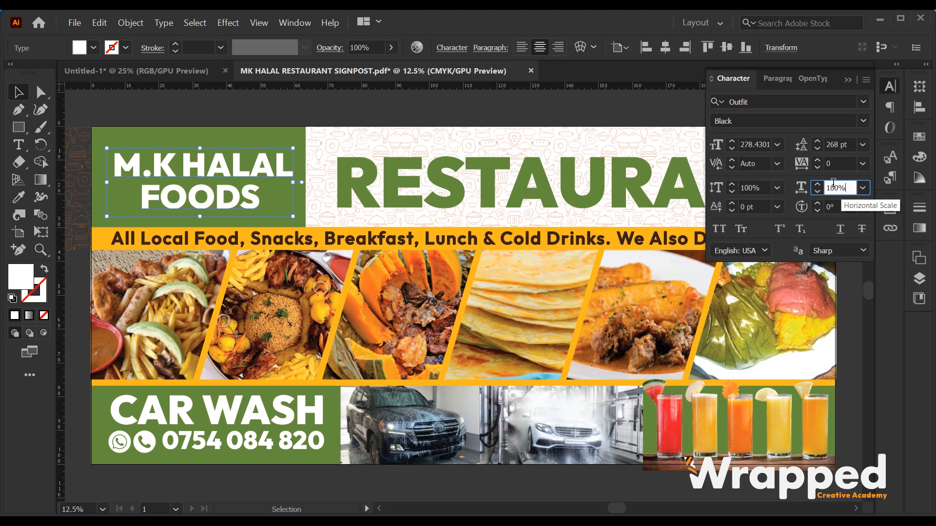
Loosen the tracking of the M.K HALAL FOODS text to 7, tighten it to -10, and reset it to 0.
click(835, 163)
key(Up)
key(Up)
key(Up)
key(Up)
key(Up)
key(Up)
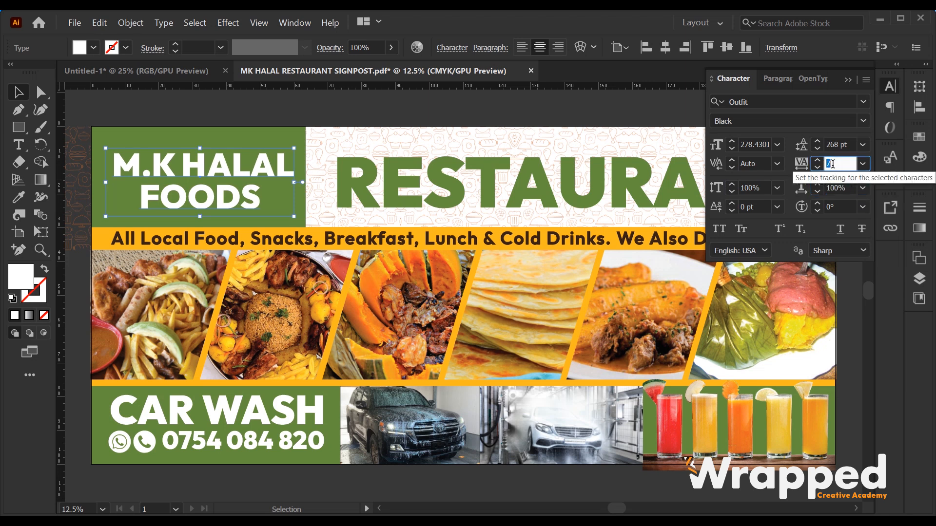
key(Down)
key(Down)
key(Down)
key(Down)
key(Down)
key(Down)
key(Down)
key(Down)
key(Down)
key(Down)
key(Down)
key(Down)
key(Down)
key(Down)
key(Down)
key(Down)
key(Down)
key(Down)
key(Down)
key(Down)
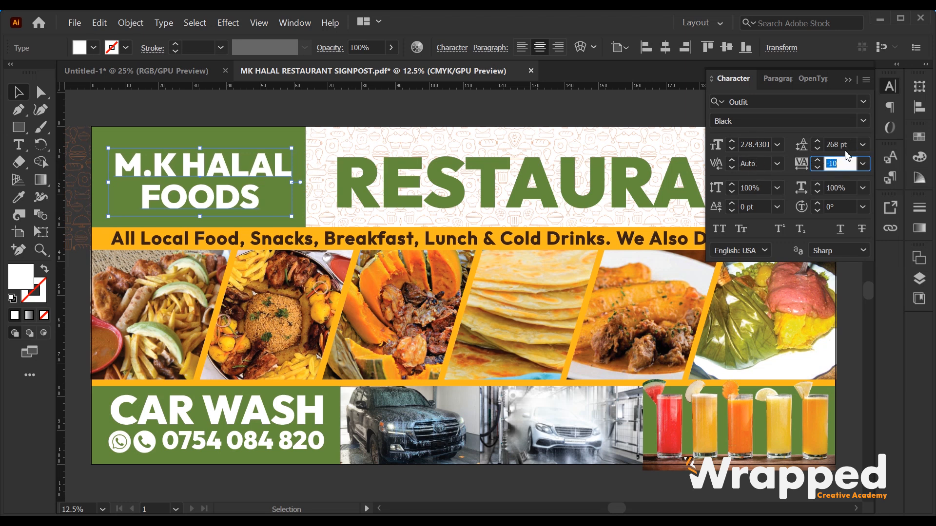
text(-0)
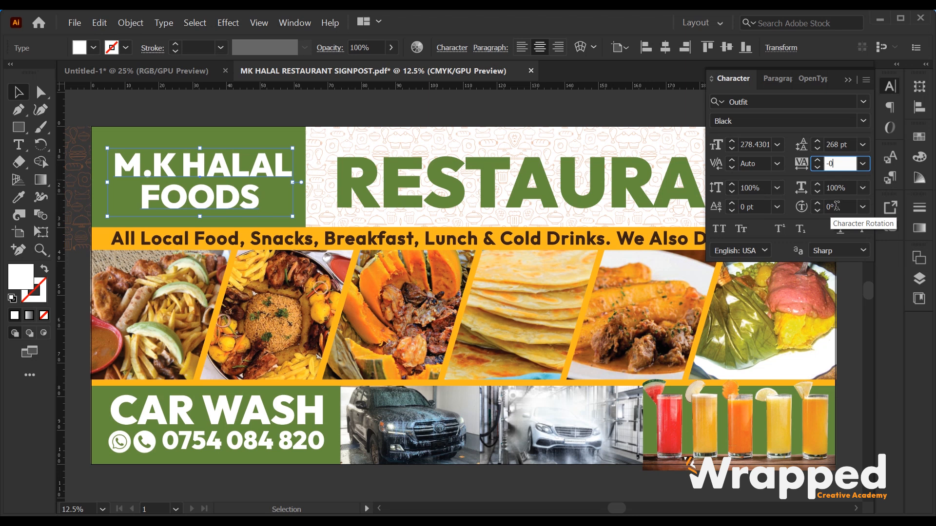
Try character rotations up to 107° on the M.K HALAL FOODS text, and set the rotation back to 0°.
click(836, 205)
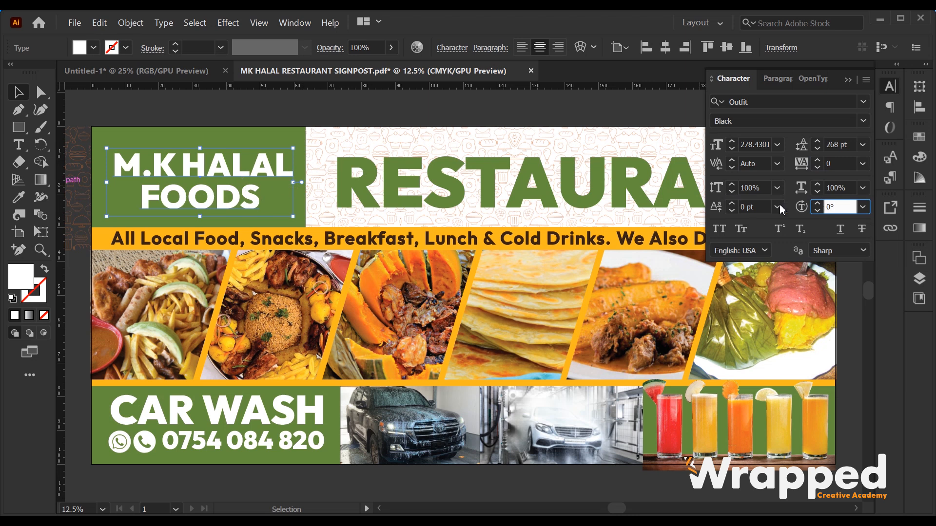
scroll(846, 205, up, 20)
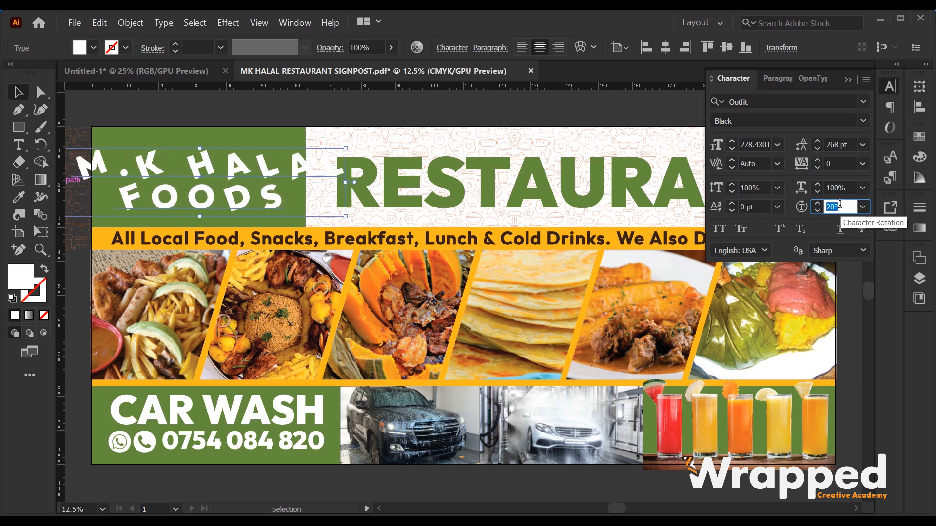
scroll(839, 205, up, 20)
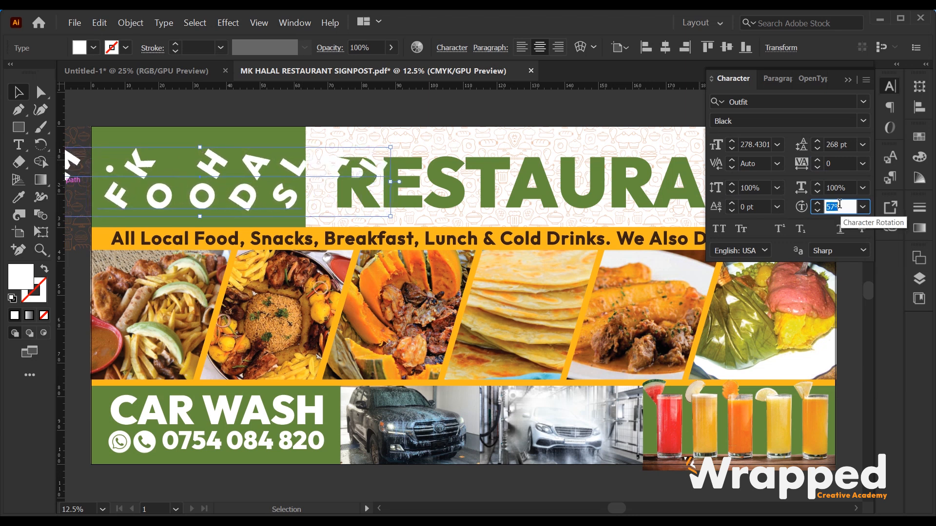
scroll(839, 205, up, 20)
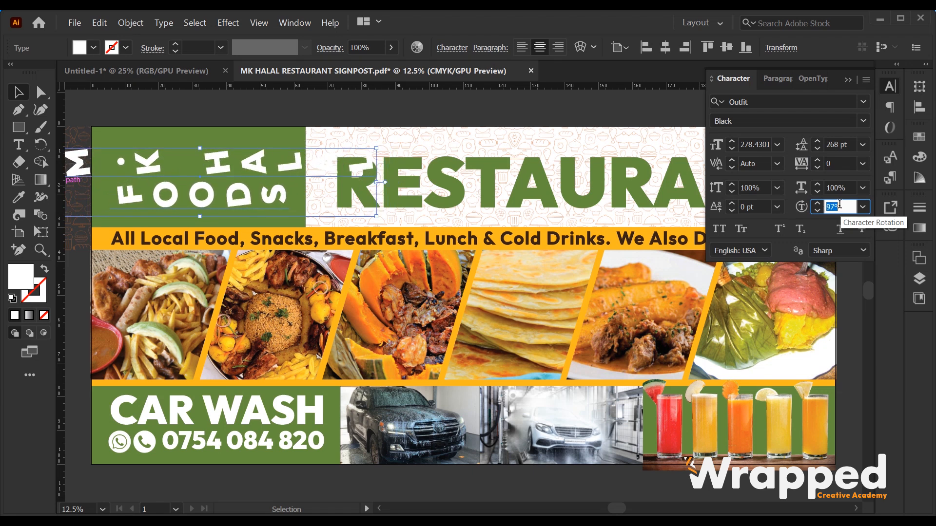
scroll(839, 205, down, 3)
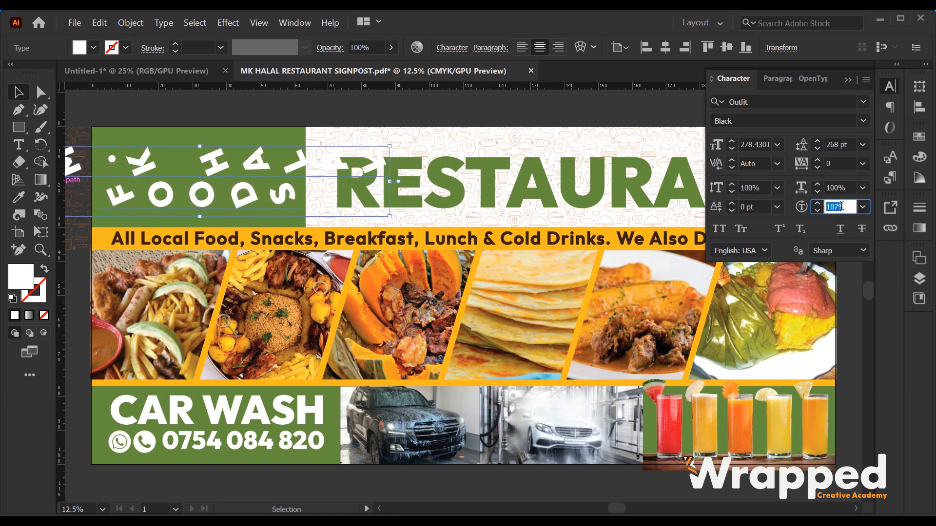
scroll(841, 206, down, 13)
text(0)
key(Tab)
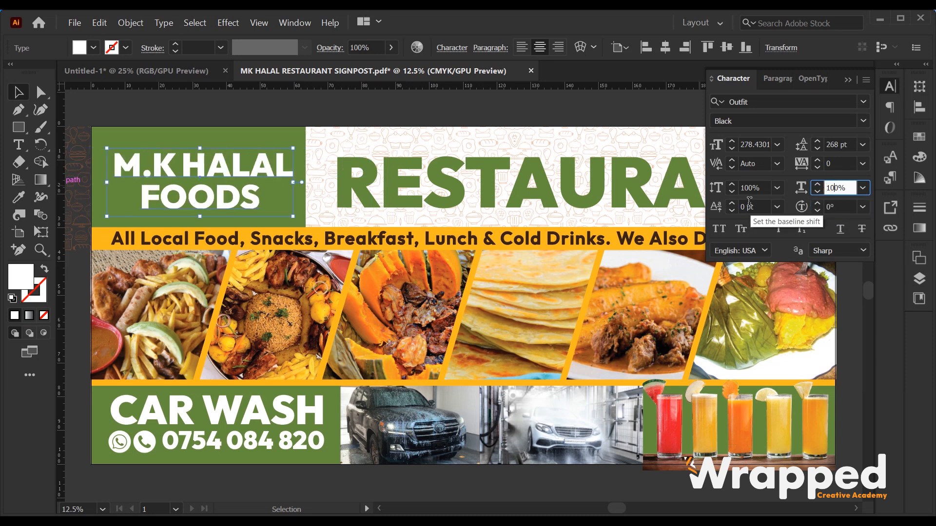
Try raising only the final L of HALAL above its line with a positive baseline shift.
click(749, 204)
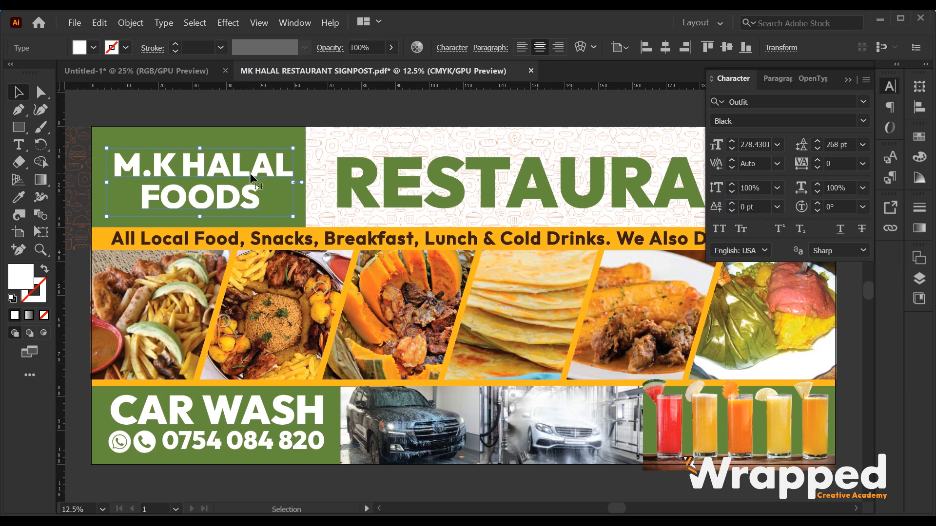
double_click(276, 178)
drag(274, 157, 290, 162)
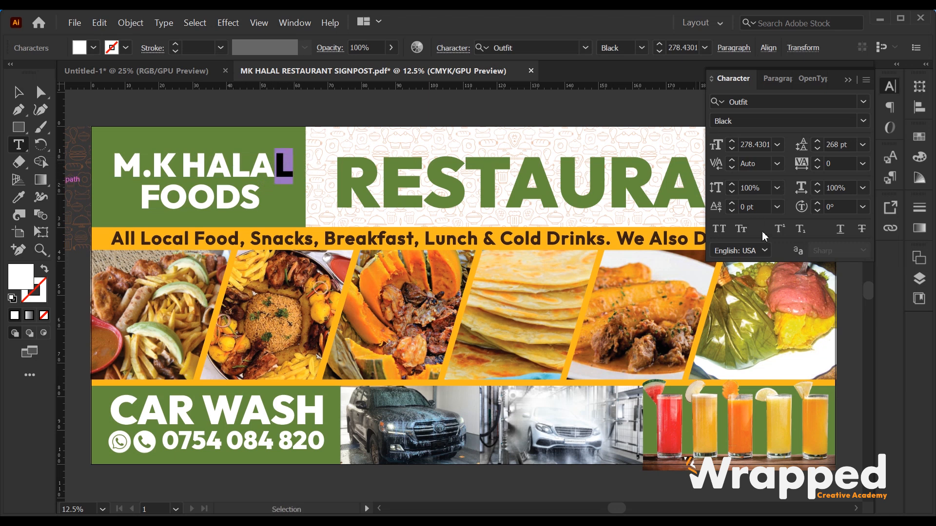
click(745, 206)
text(15)
key(Return)
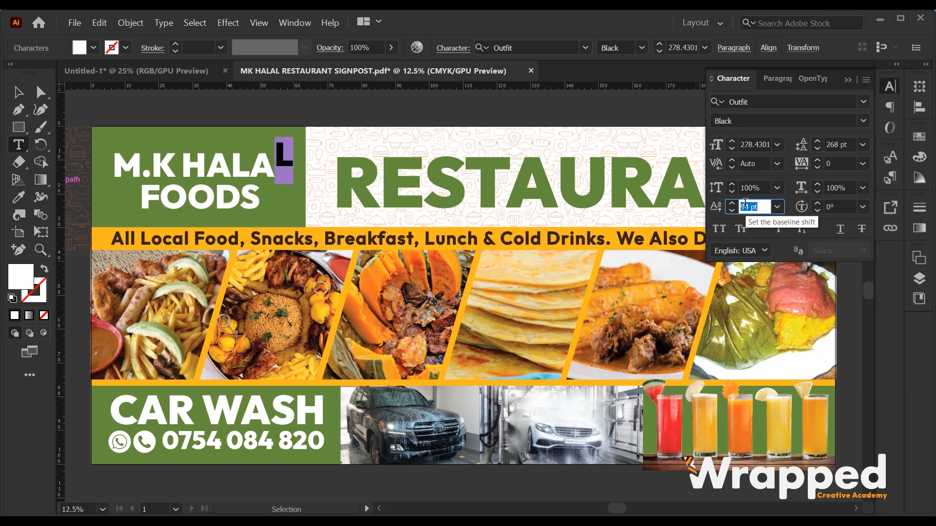
scroll(745, 202, up, 17)
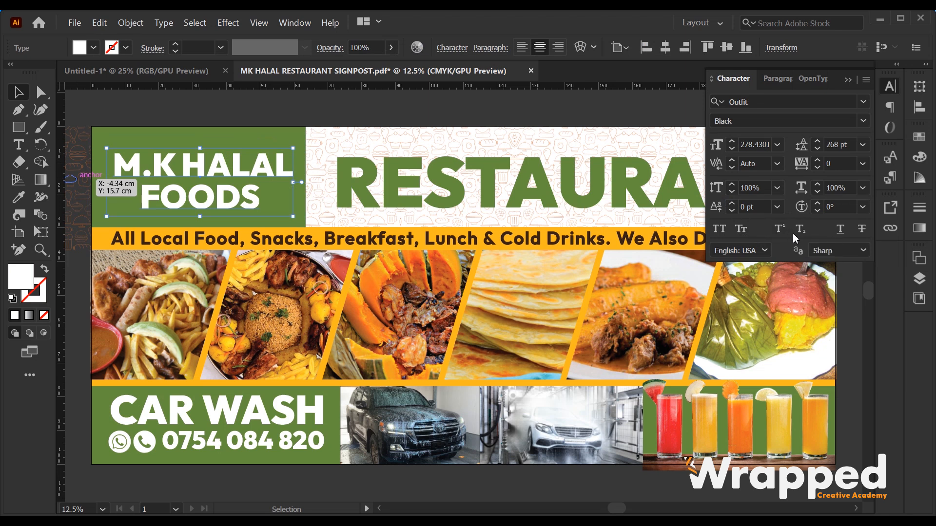
Apply All Caps to the M.K HALAL FOODS text, and try All Caps and Small Caps on the food tagline below it.
click(719, 229)
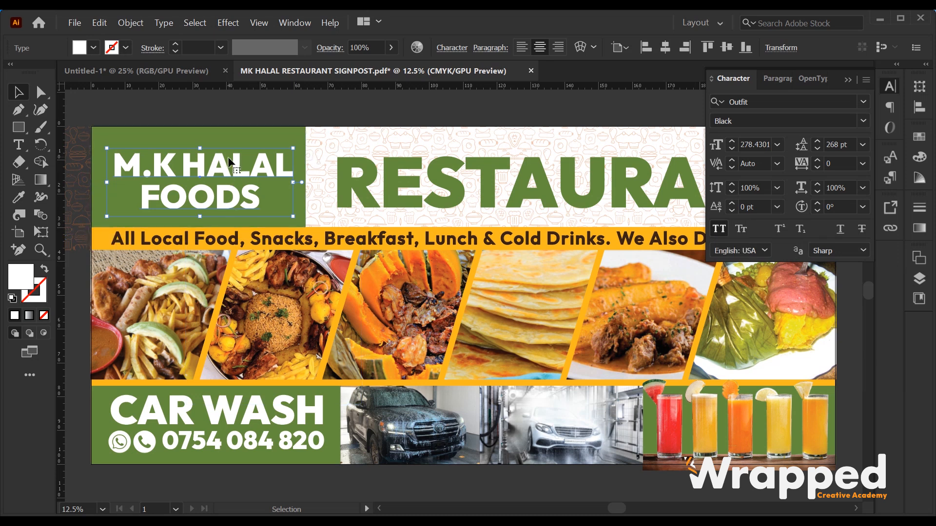
click(388, 236)
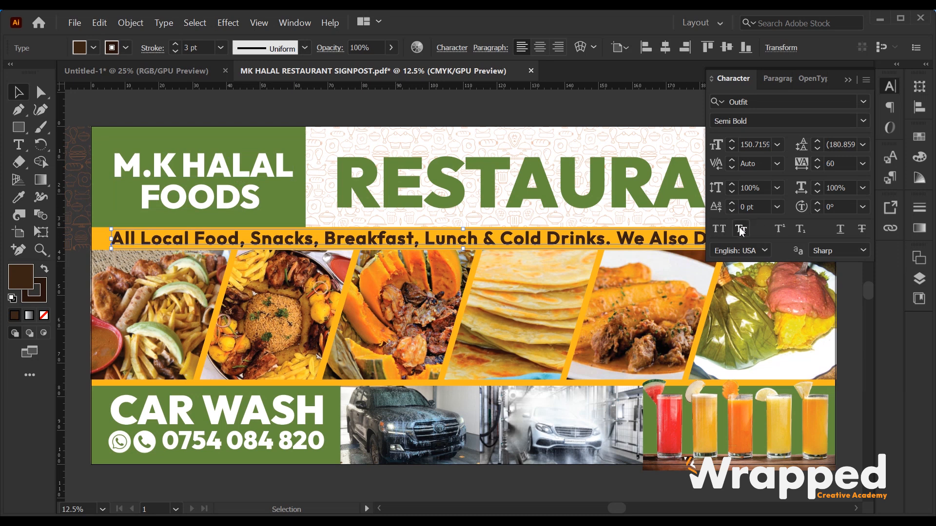
click(719, 229)
click(741, 230)
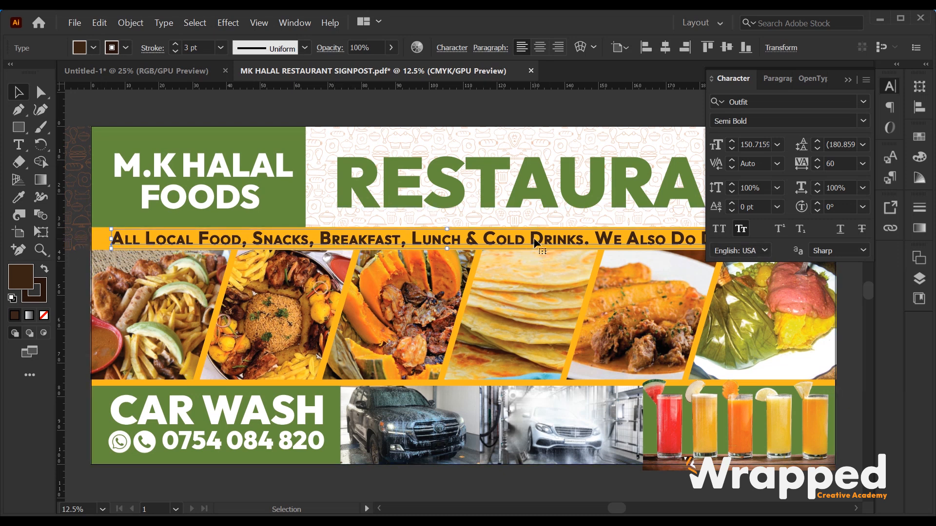
click(741, 228)
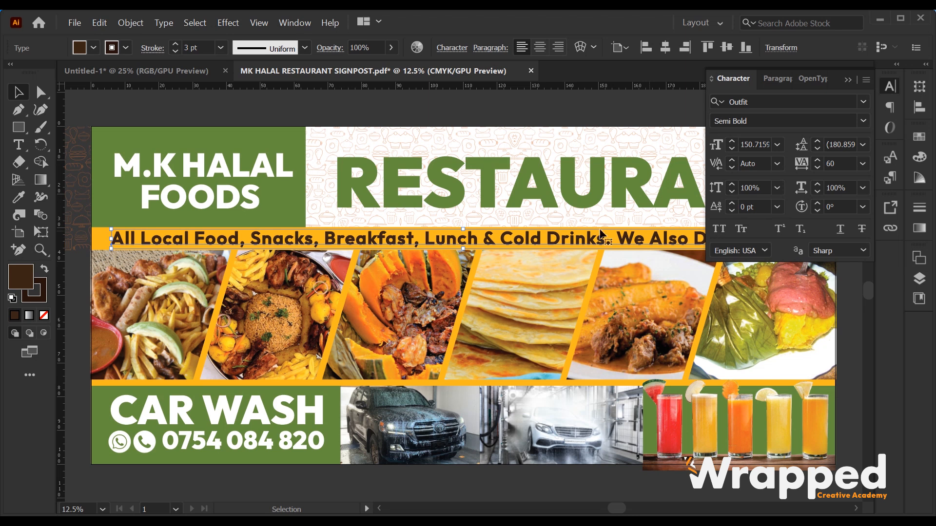
Add the text 700 above the artboard and make its last 0 a superscript so it reads as 70 degrees.
double_click(579, 236)
click(18, 92)
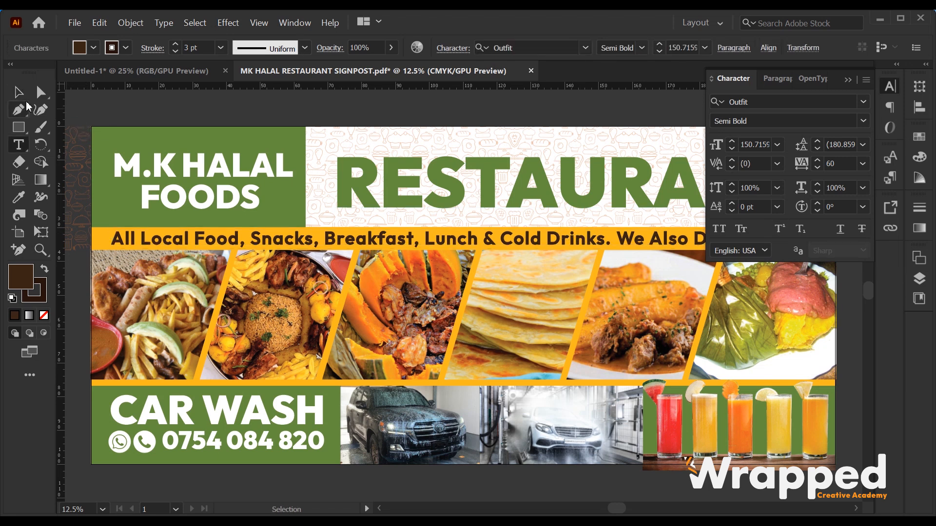
scroll(190, 185, up, 10)
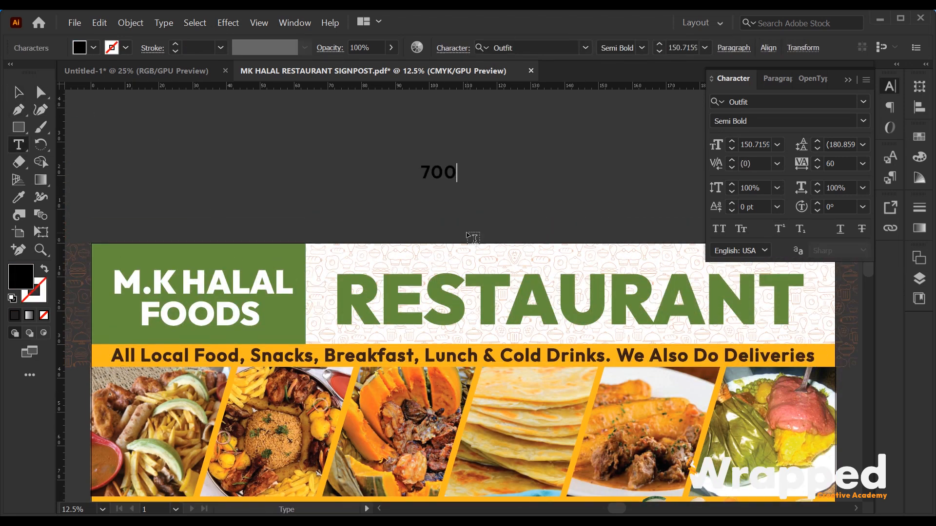
key(shift+Left)
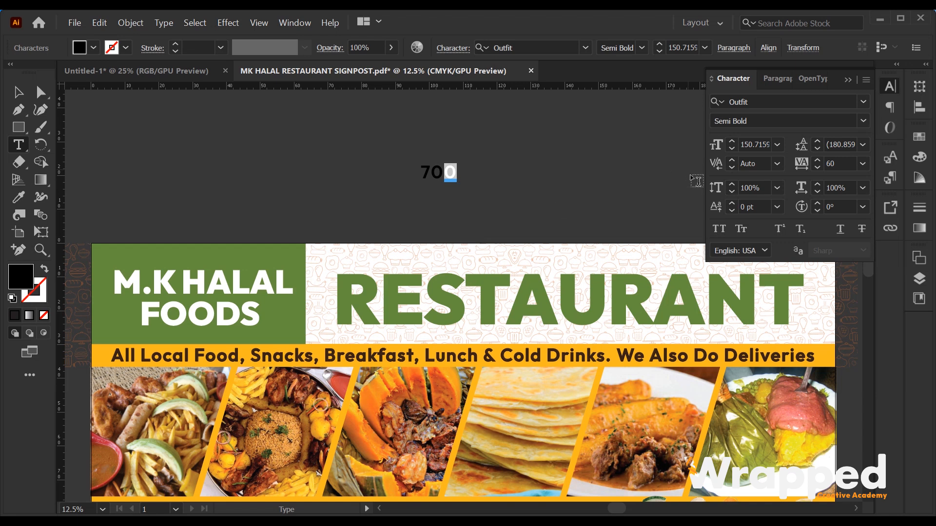
click(780, 231)
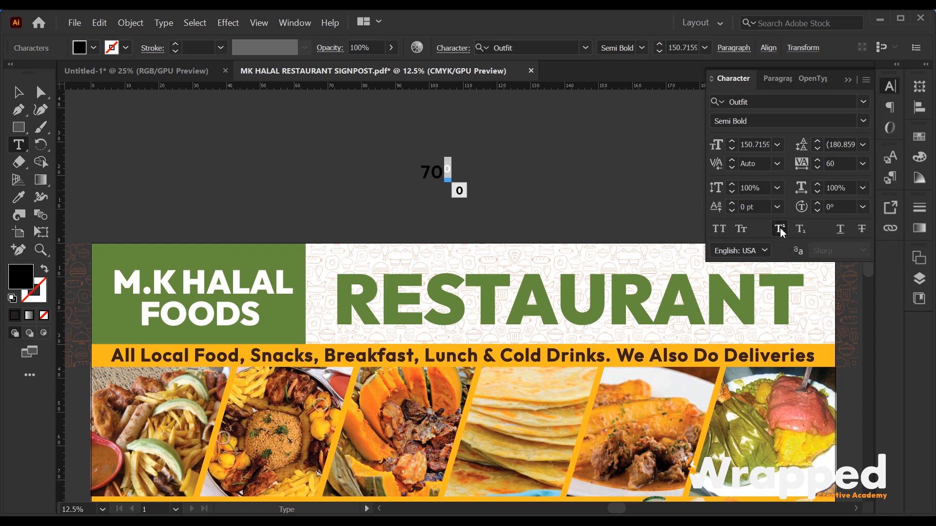
key(Escape)
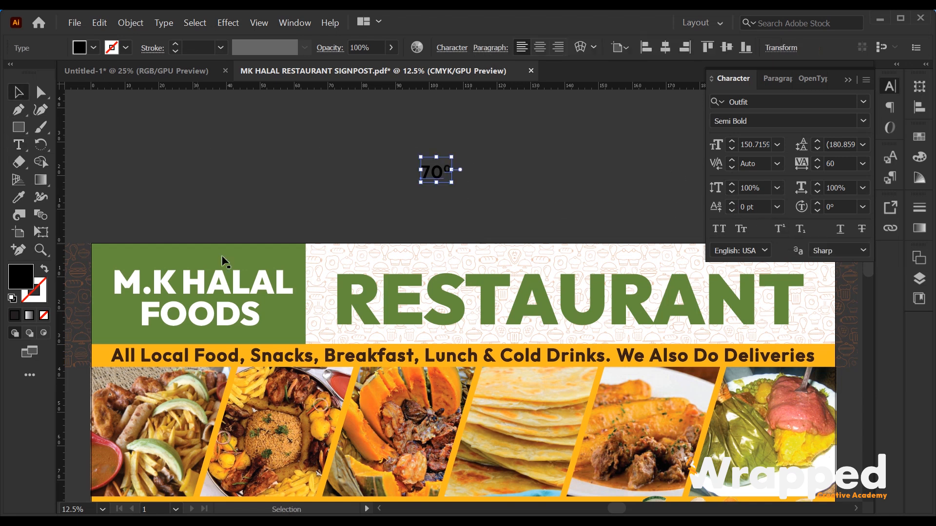
click(232, 229)
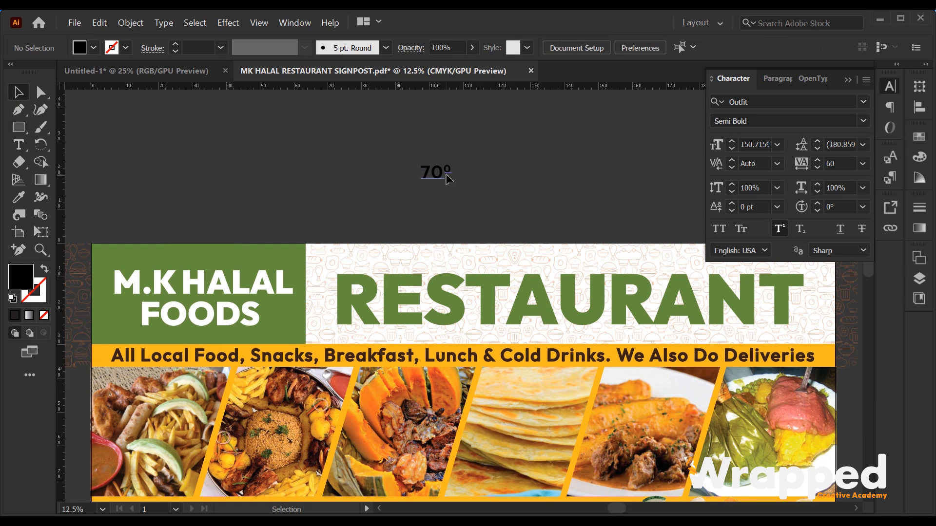
Change the raised last 0 of the 70 degrees text above the artboard to a subscript.
scroll(438, 180, right, 2)
double_click(383, 175)
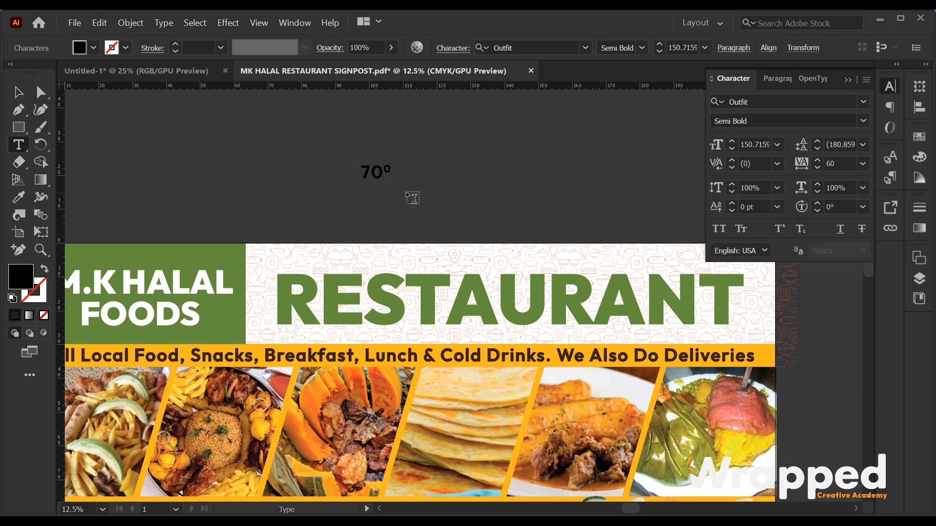
drag(384, 167, 392, 168)
click(800, 229)
click(400, 189)
key(Escape)
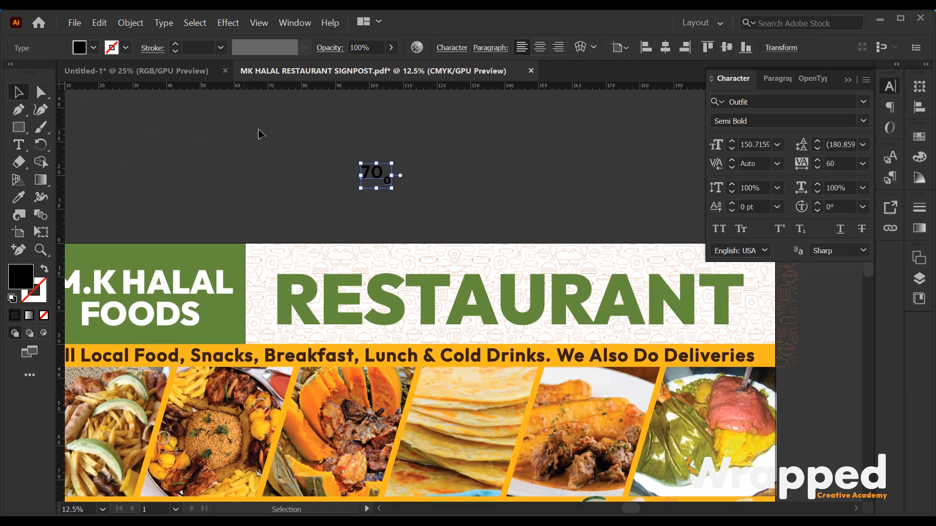
Add the text o2 beside the 70 text above the artboard and make its 2 a subscript.
drag(373, 176, 455, 177)
click(479, 183)
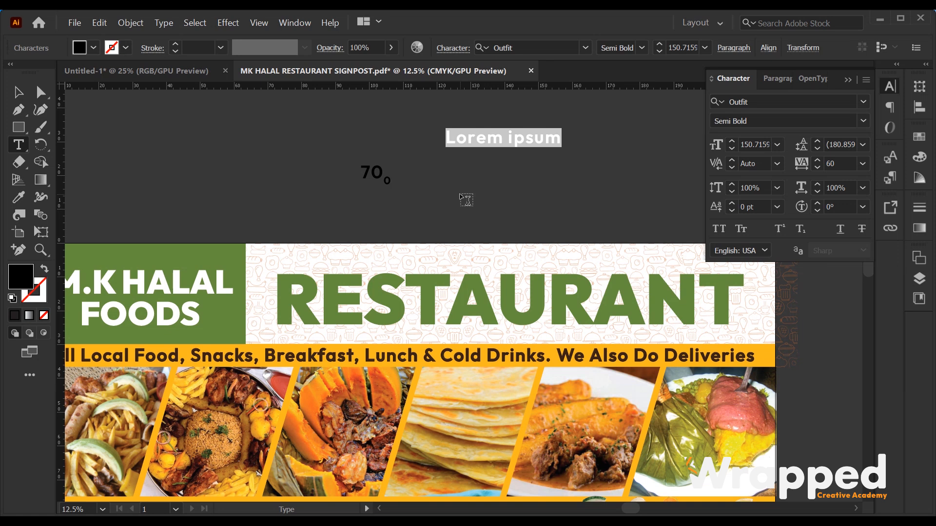
text(o2)
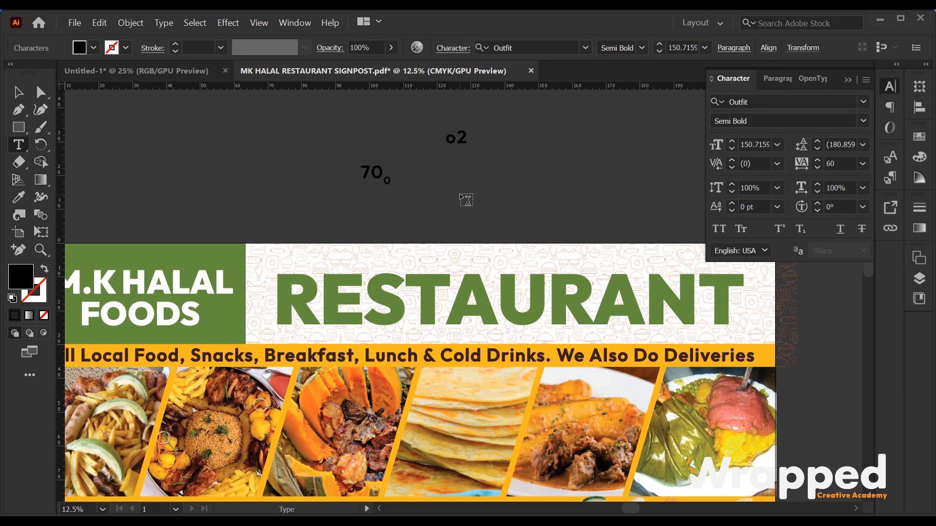
key(shift+Left)
click(800, 230)
key(Escape)
click(374, 129)
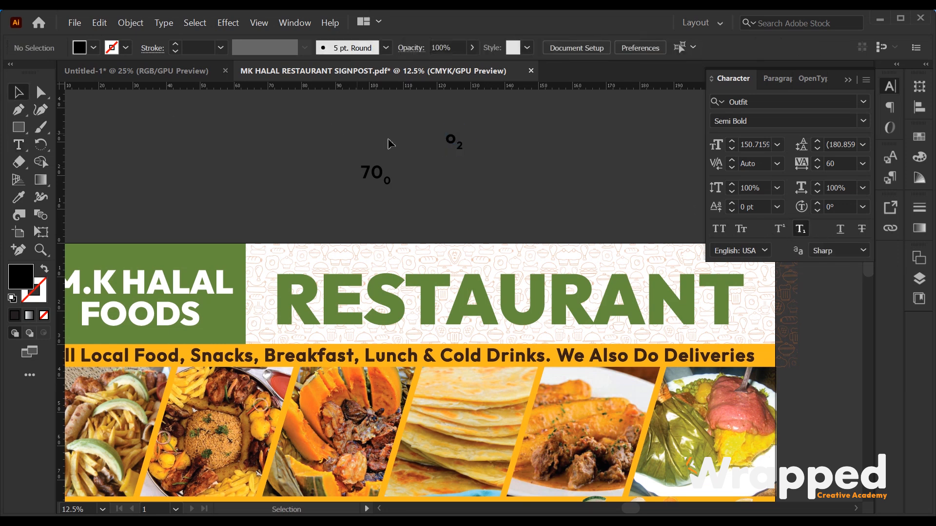
Scale the o2 text up to about 360 pt and deselect it.
click(461, 145)
drag(463, 153, 474, 174)
click(507, 178)
click(467, 176)
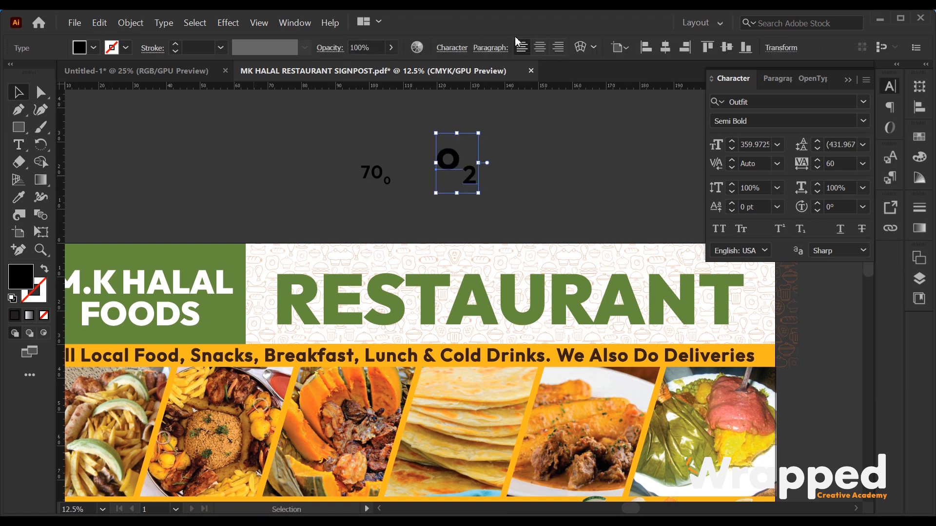
click(400, 154)
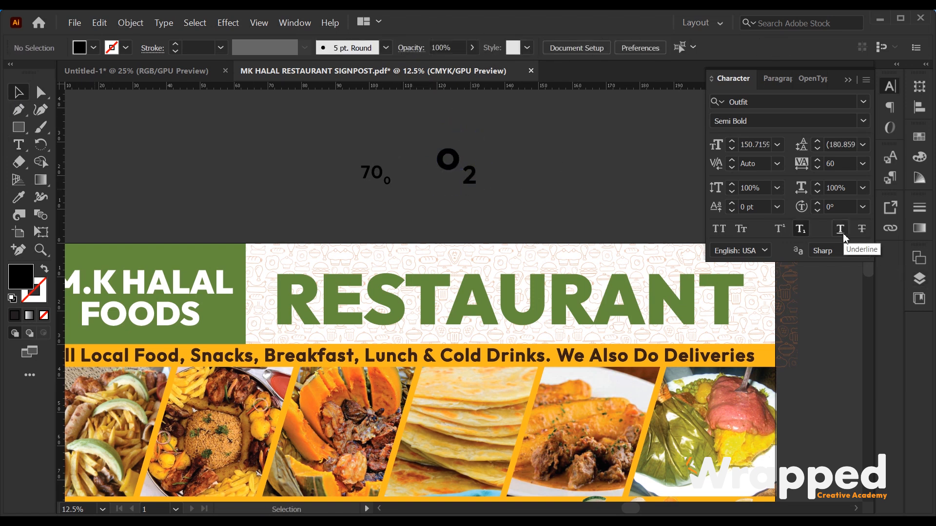
Try Underline and Strikethrough one at a time on the RESTAURANT heading, turning each one off again.
scroll(521, 206, down, 2)
click(539, 234)
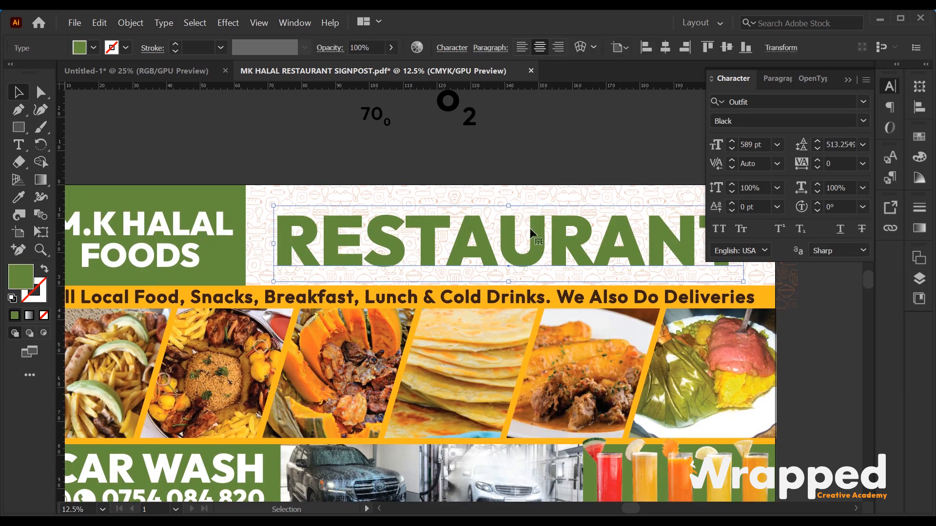
click(841, 233)
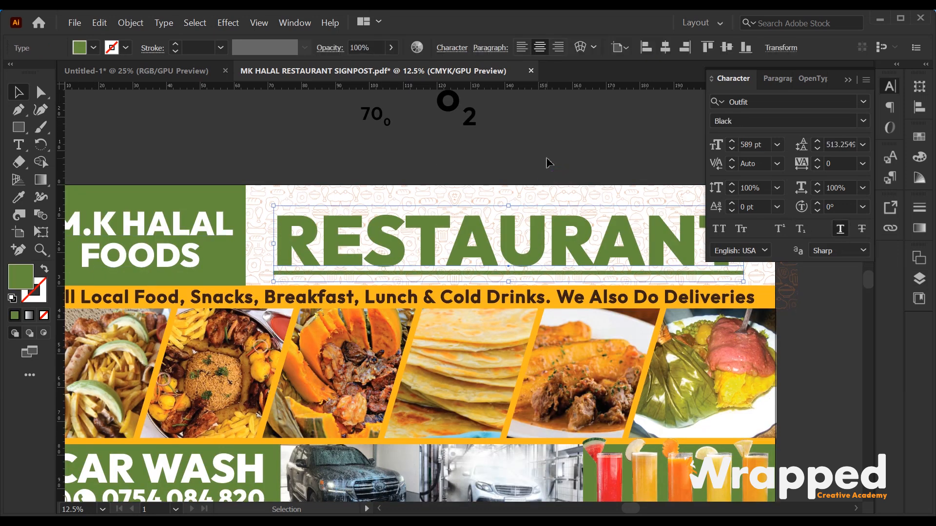
click(548, 181)
key(ctrl+minus)
click(538, 217)
click(841, 230)
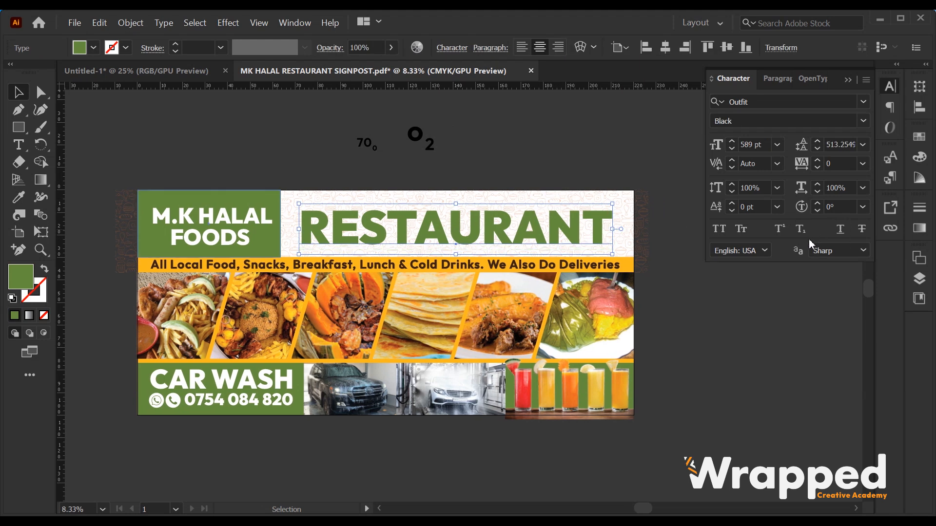
click(862, 232)
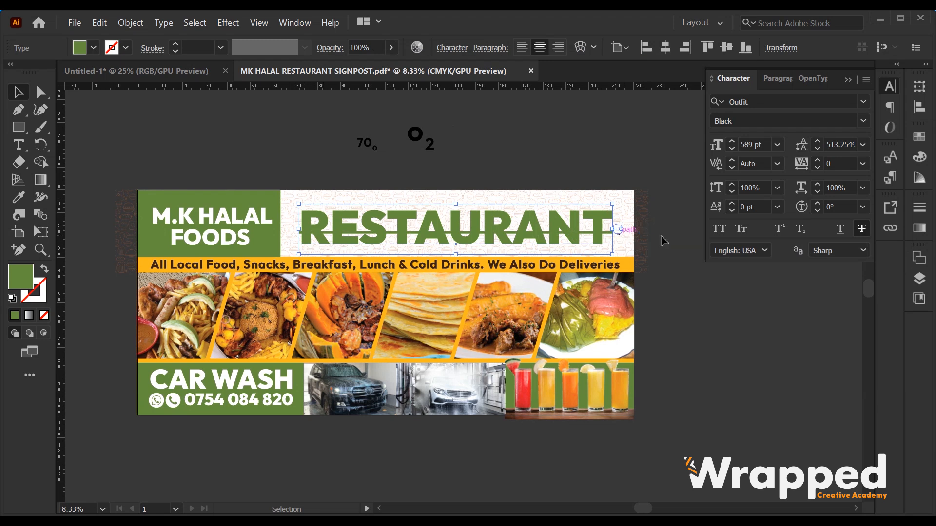
click(868, 232)
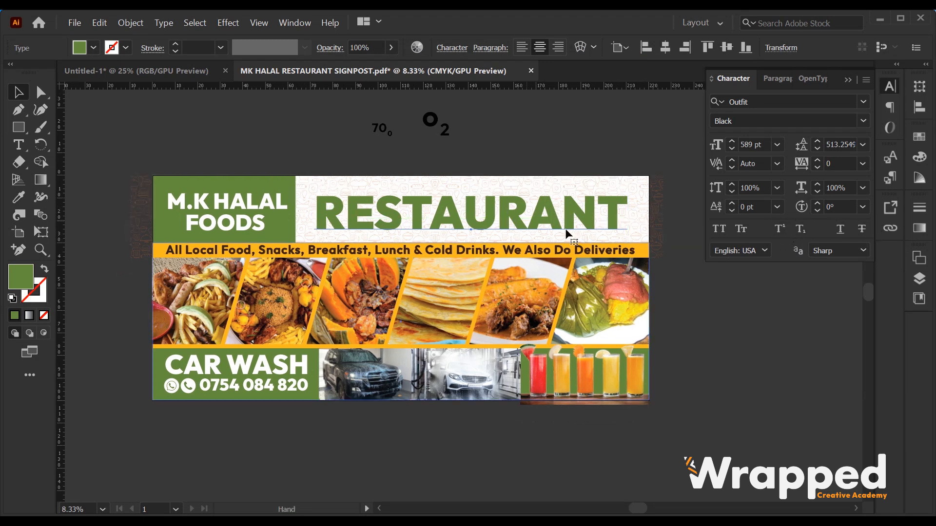
Look through the text languages available for the RESTAURANT heading, without choosing another one.
click(765, 251)
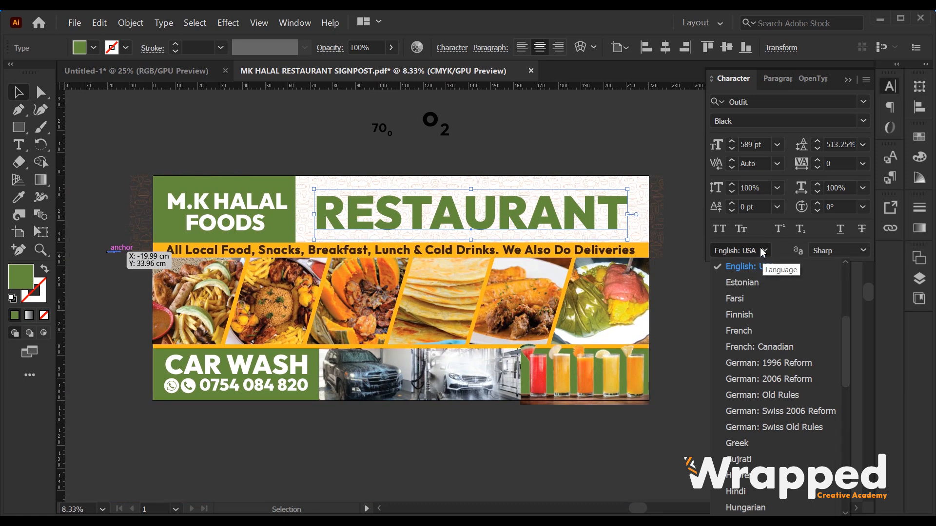
scroll(763, 326, up, 4)
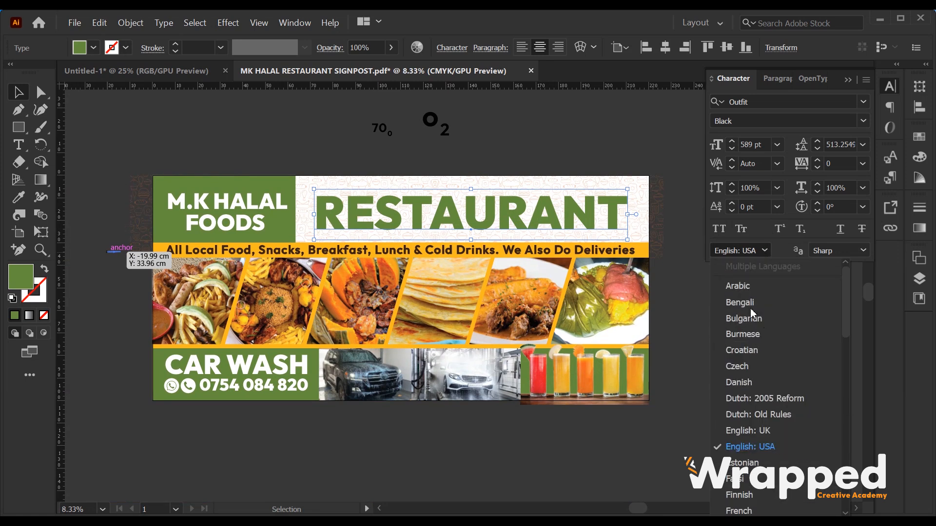
click(765, 251)
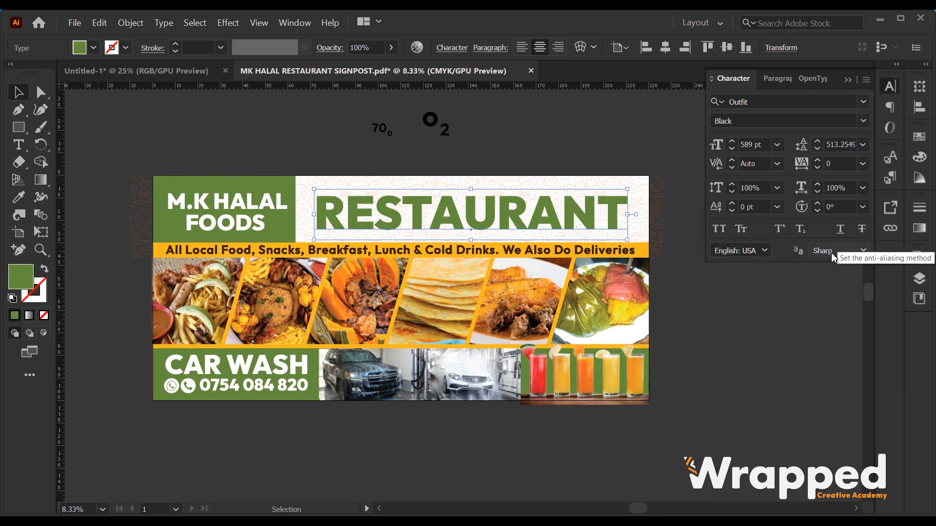
Set the RESTAURANT heading's anti-aliasing method to None, inspect its letter edges up close, and deselect it.
click(833, 253)
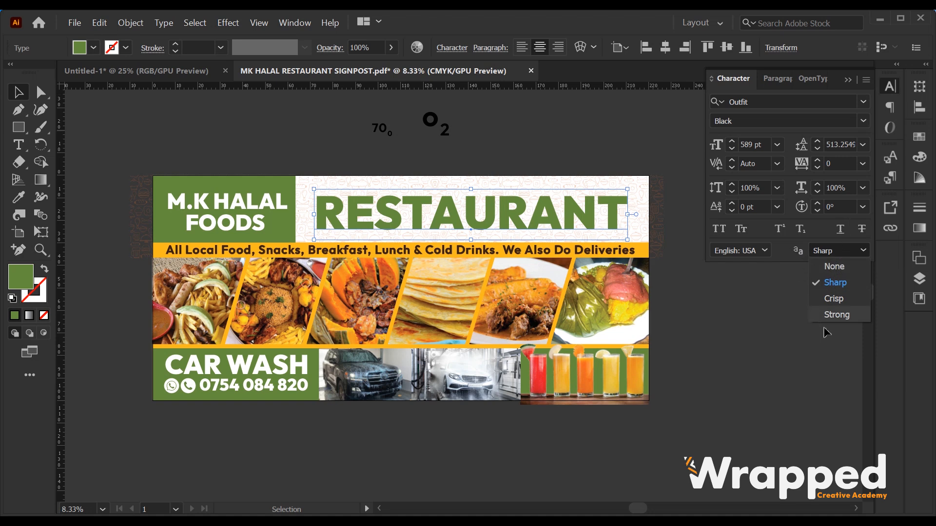
click(861, 251)
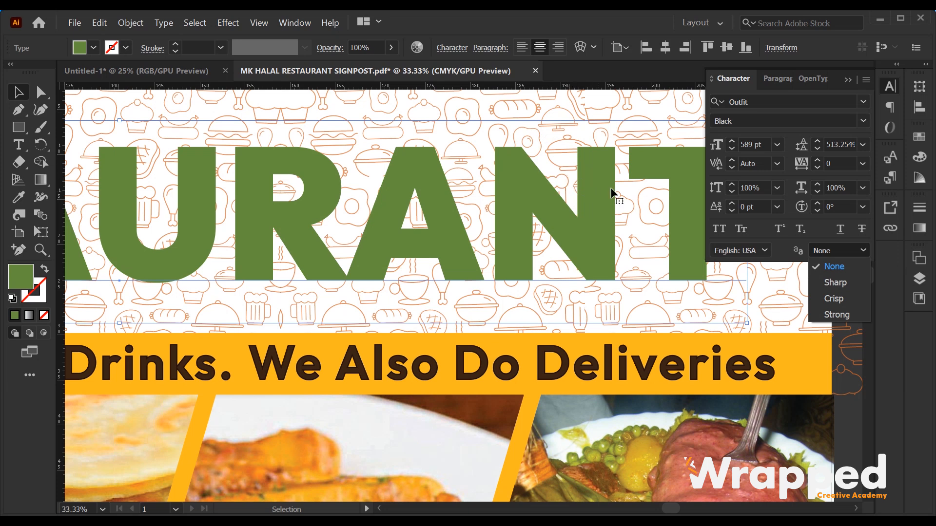
scroll(616, 186, up, 2)
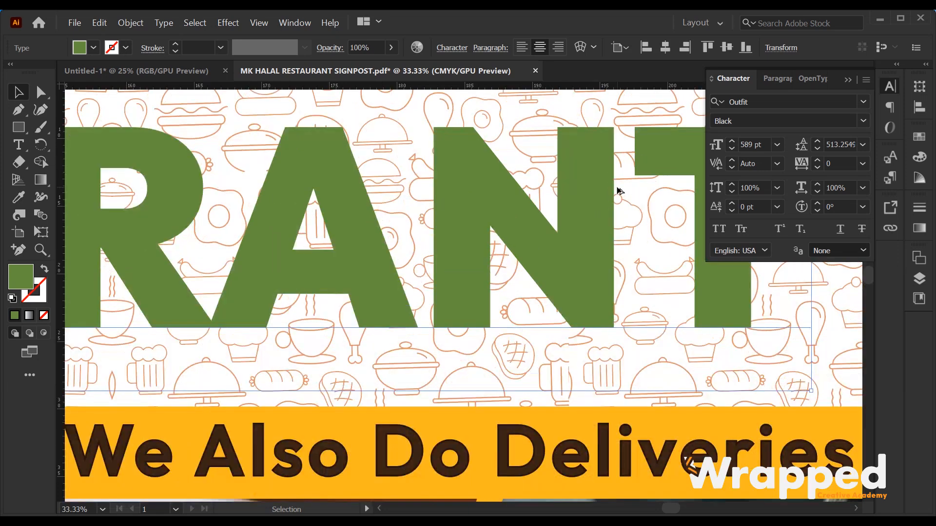
scroll(489, 193, down, 2)
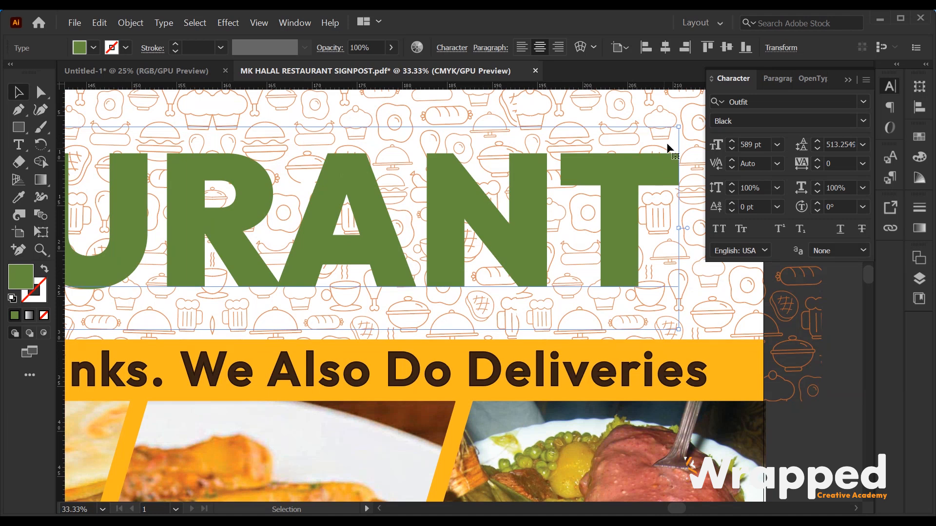
scroll(560, 215, down, 1)
scroll(759, 318, down, 2)
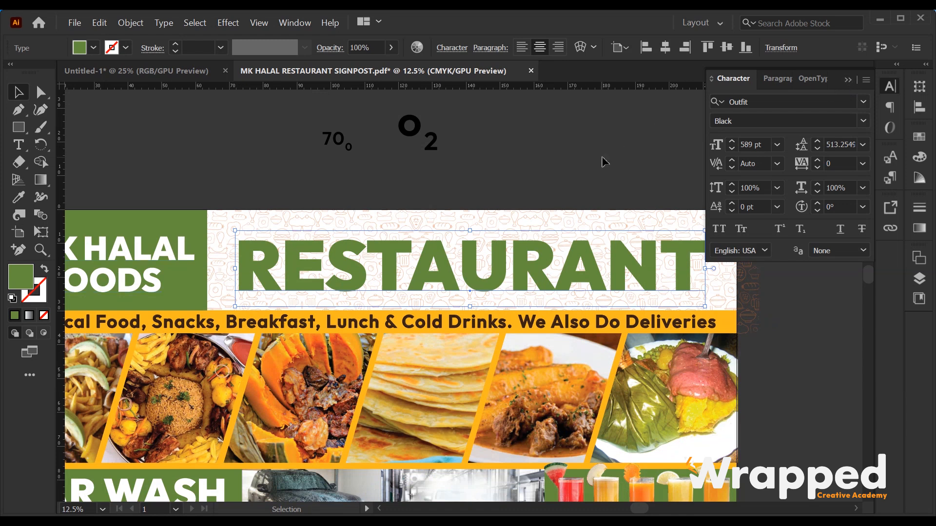
click(604, 162)
click(848, 80)
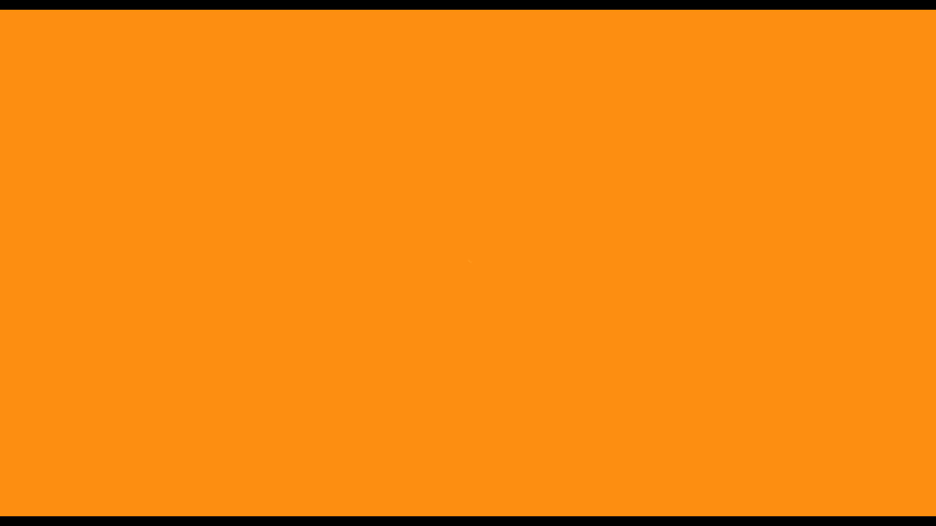